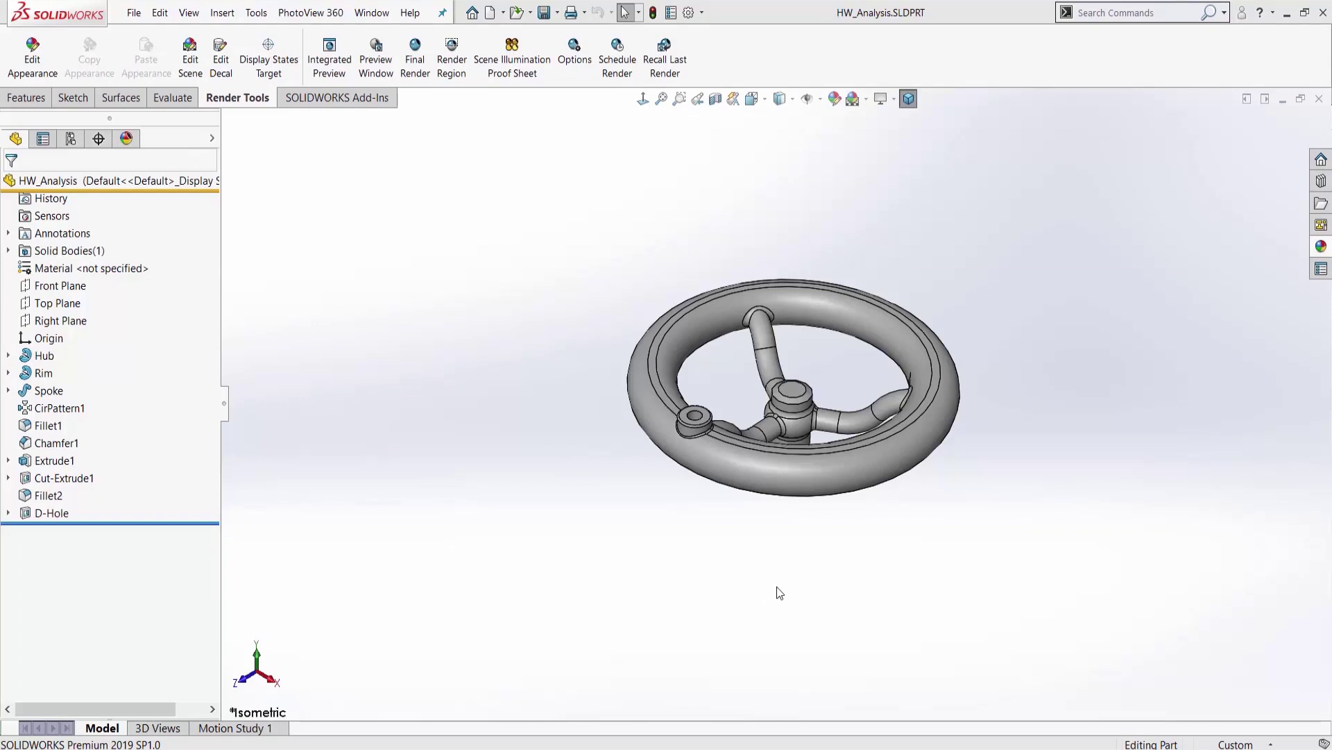
# - Enable the PhotoView 360 add-in and verify it in Options > Add-Ins without changes
pyautogui.click(297, 101)
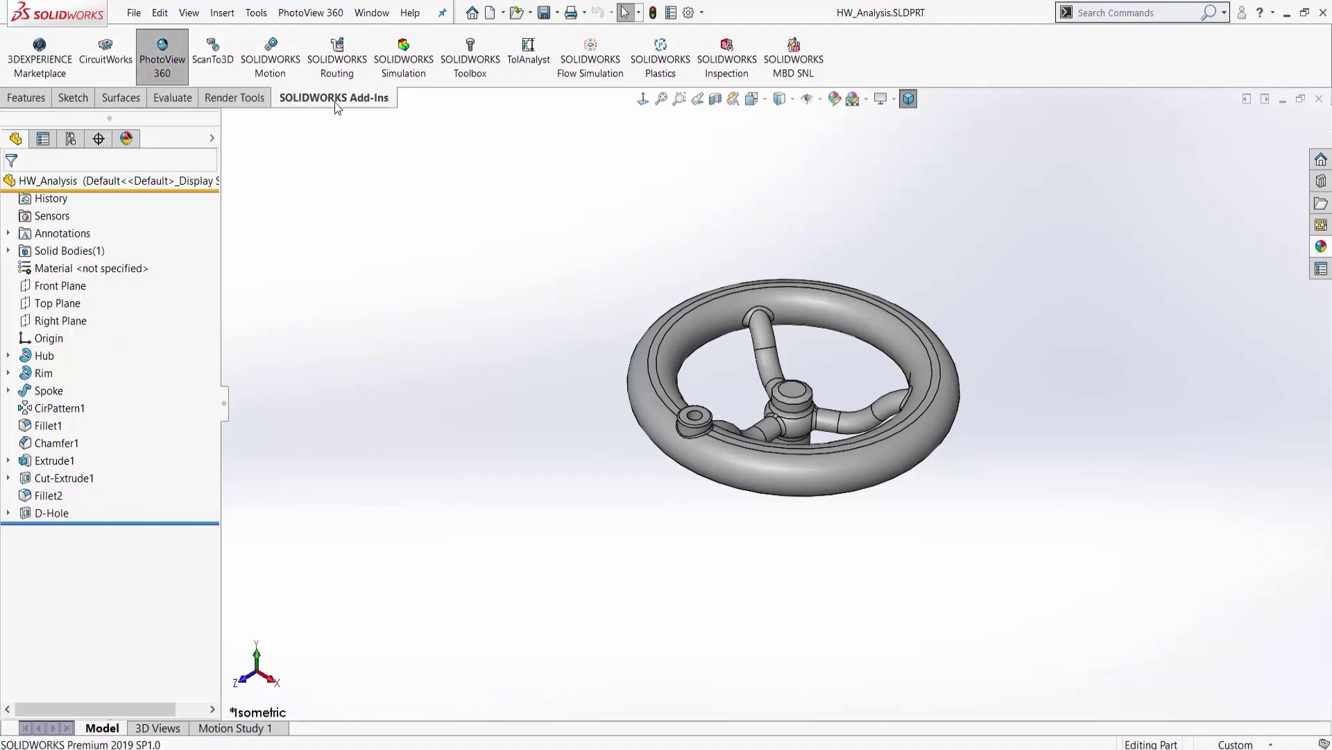
pyautogui.click(167, 75)
pyautogui.click(702, 13)
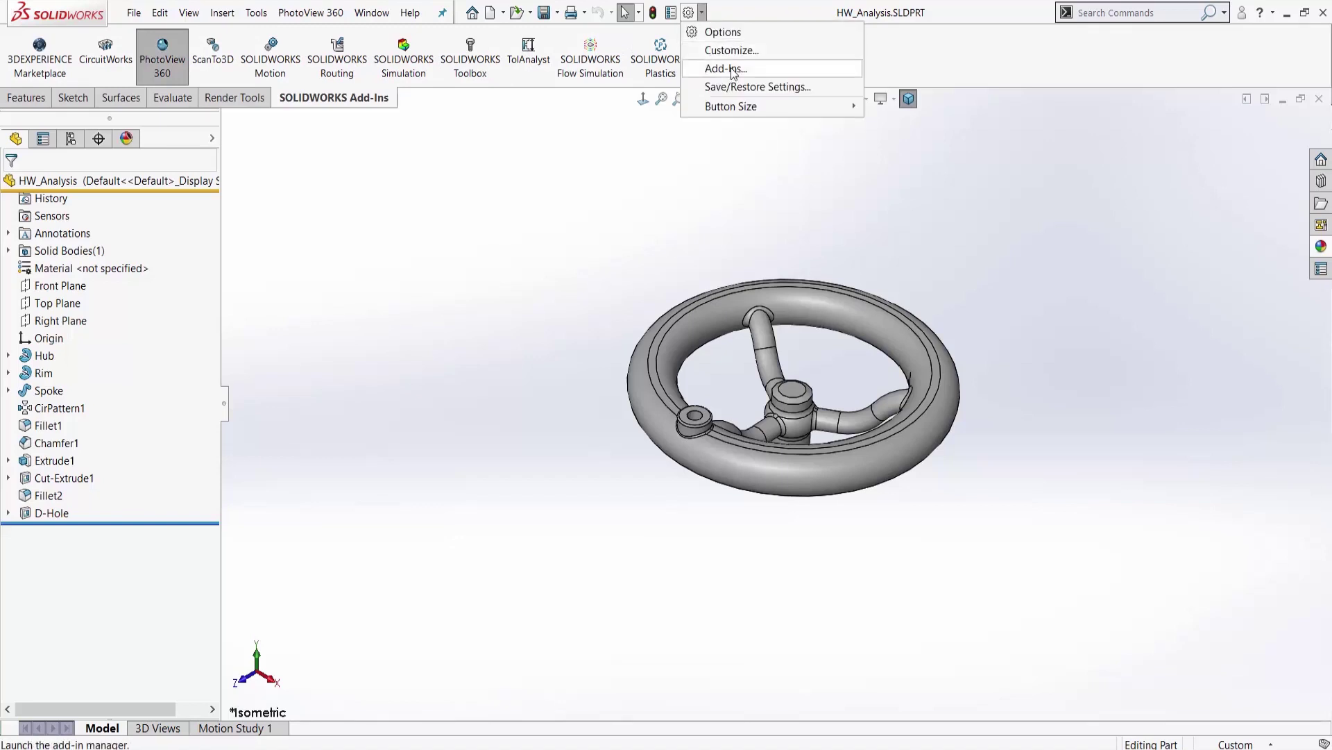
pyautogui.click(715, 68)
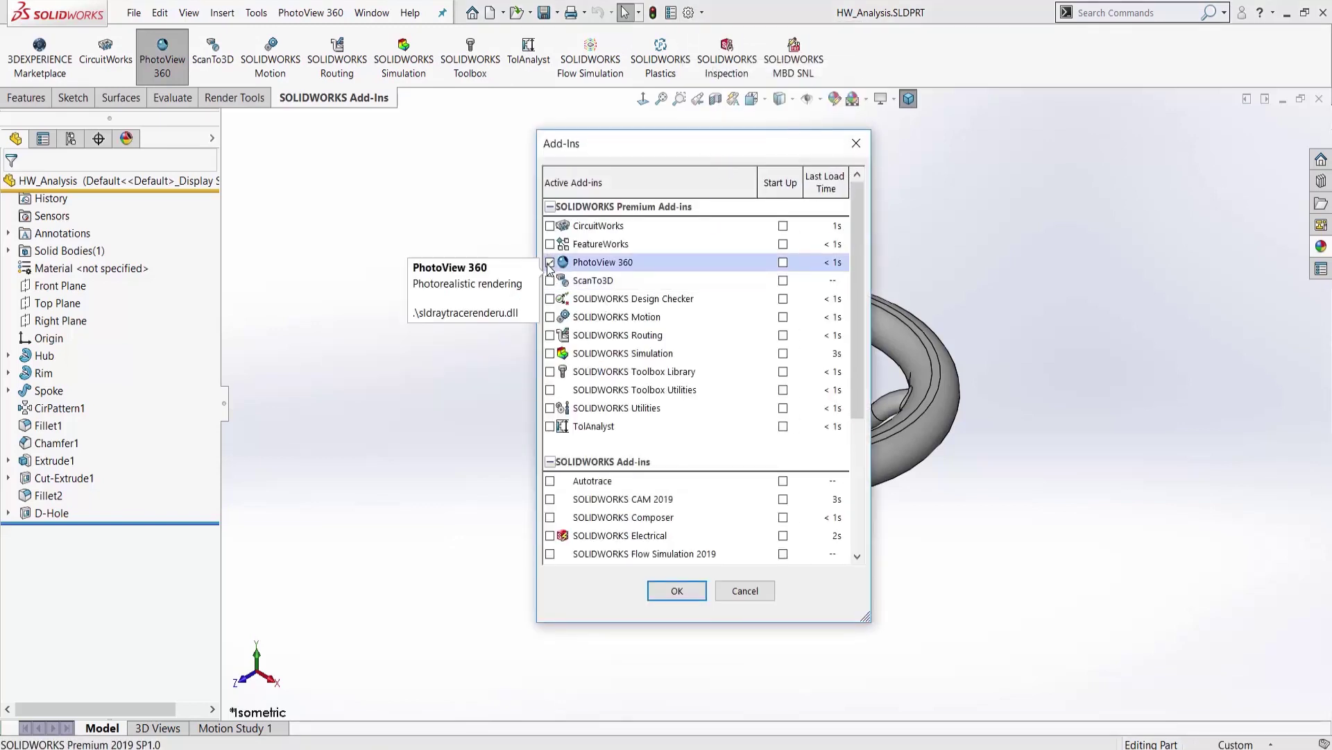
pyautogui.click(743, 594)
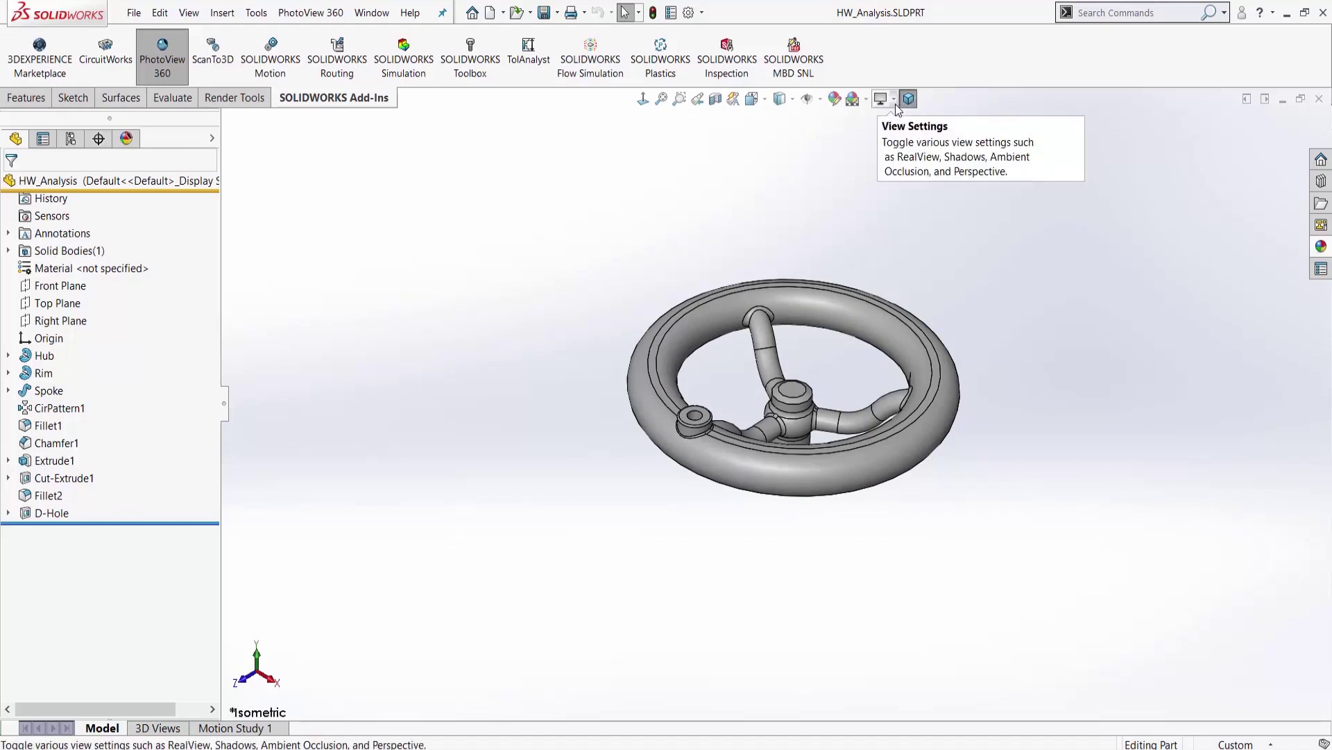
# - Widen the FeatureManager tree to show the full HW_Analysis part name
pyautogui.moveTo(226, 415); pyautogui.dragTo(272, 415)
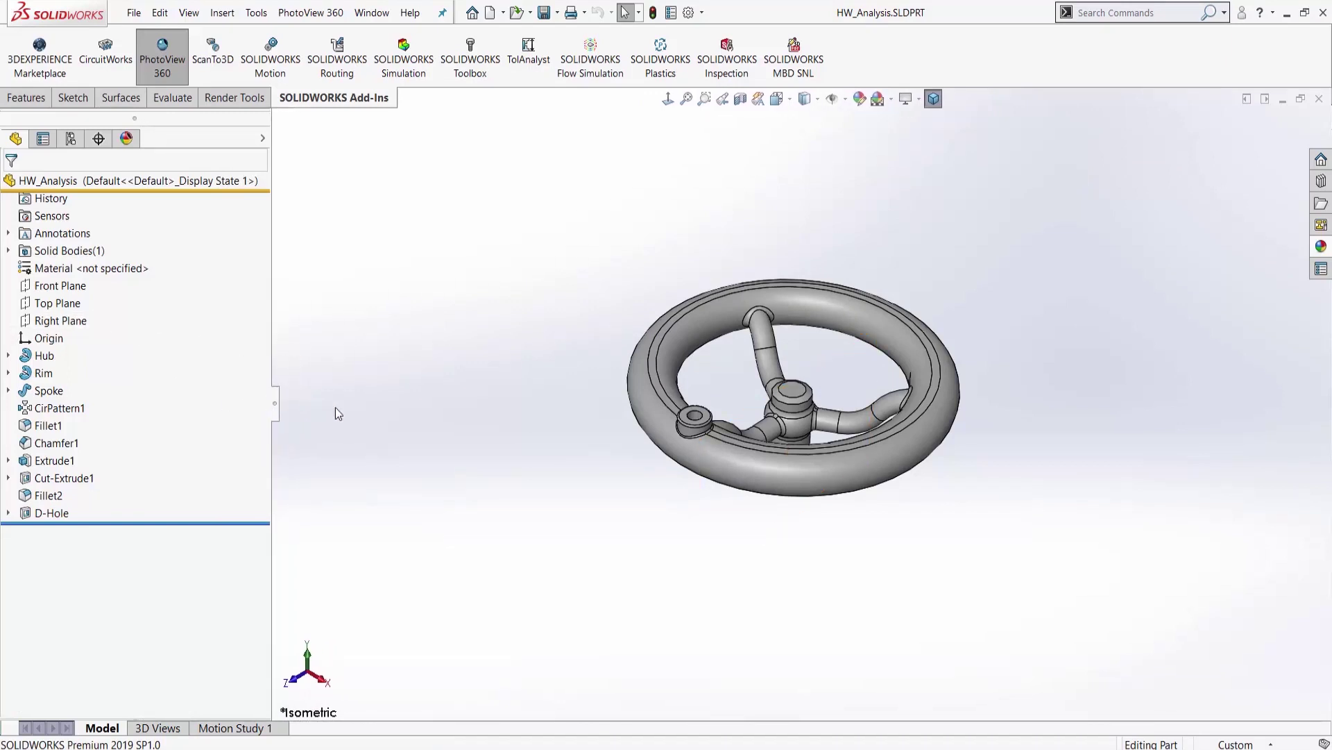
pyautogui.scroll(-3, 610, 431)
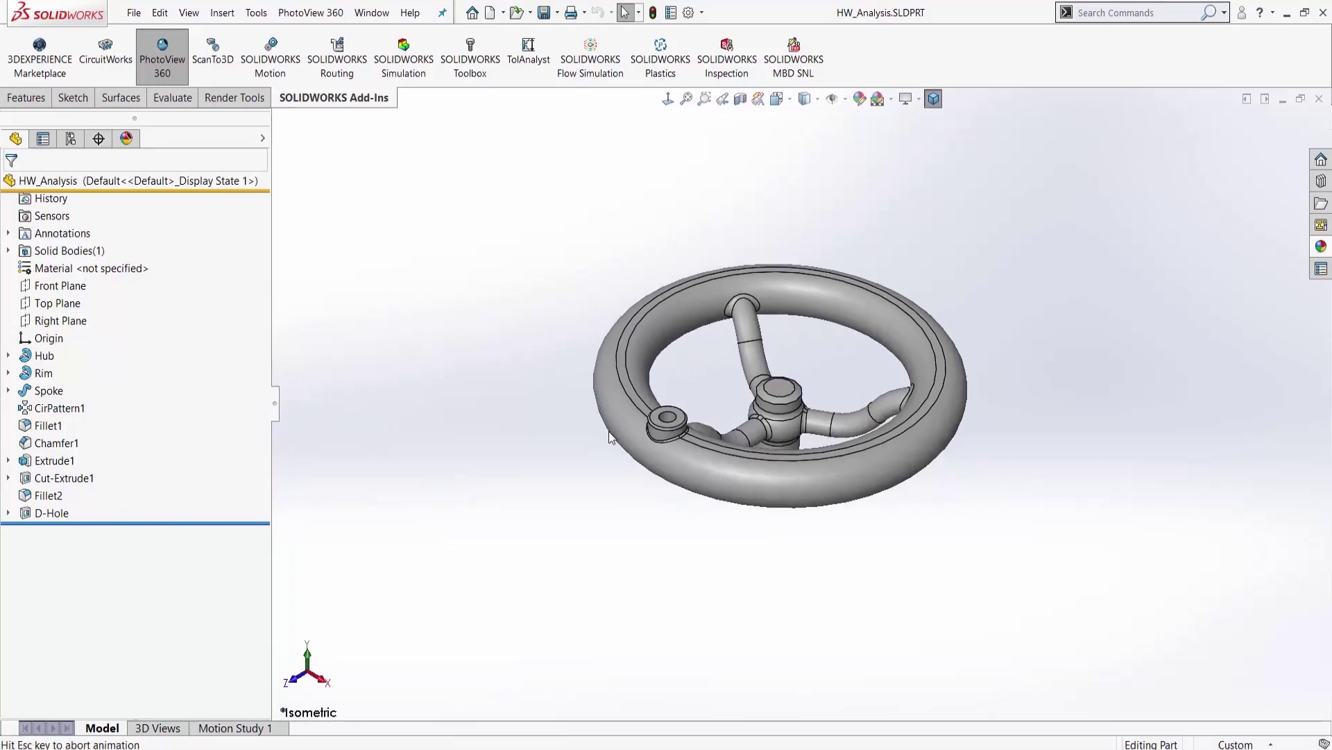
pyautogui.scroll(2, 556, 340)
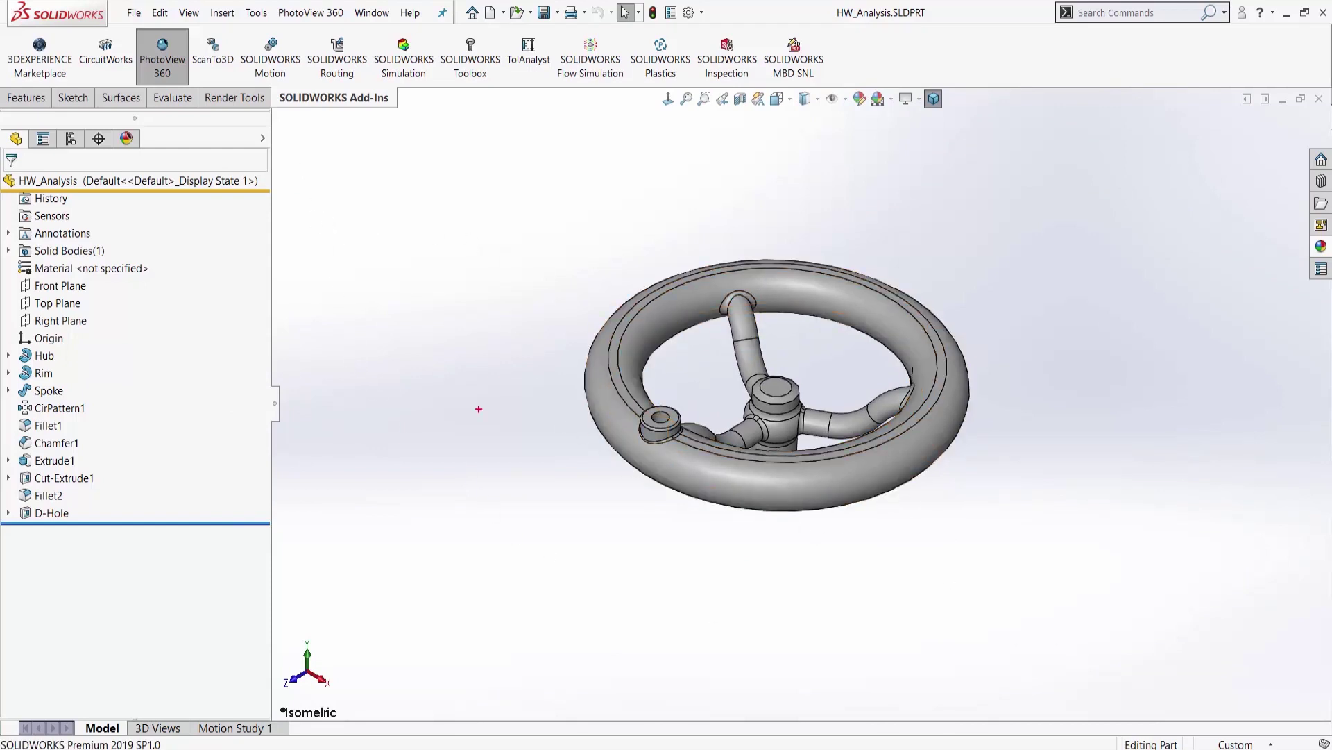
pyautogui.moveTo(320, 664)
pyautogui.mouseDown()
pyautogui.moveTo(311, 254)
pyautogui.moveTo(978, 184)
pyautogui.moveTo(1242, 369)
pyautogui.moveTo(888, 678)
pyautogui.moveTo(329, 638)
pyautogui.mouseUp()
# - Collapse the FeatureManager panel and zoom to fit the handwheel in the view
pyautogui.click(276, 405)
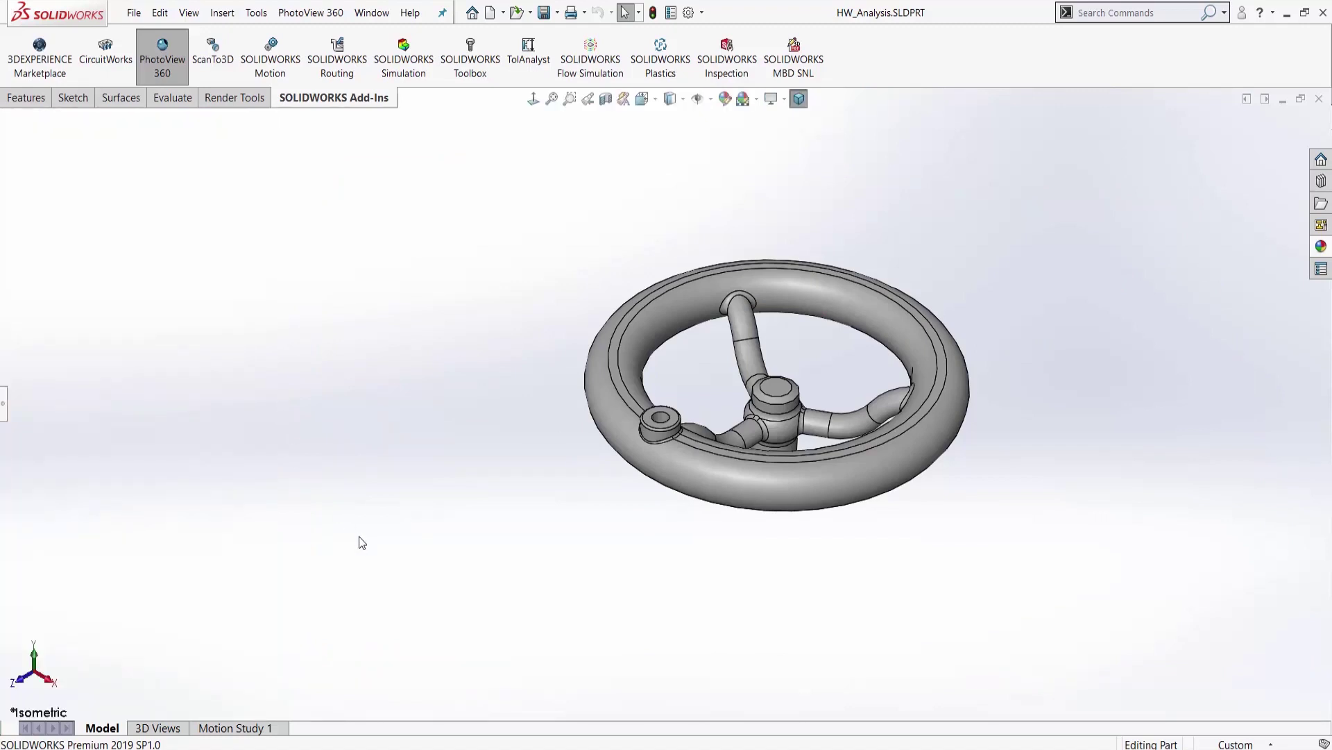
pyautogui.click(4, 404)
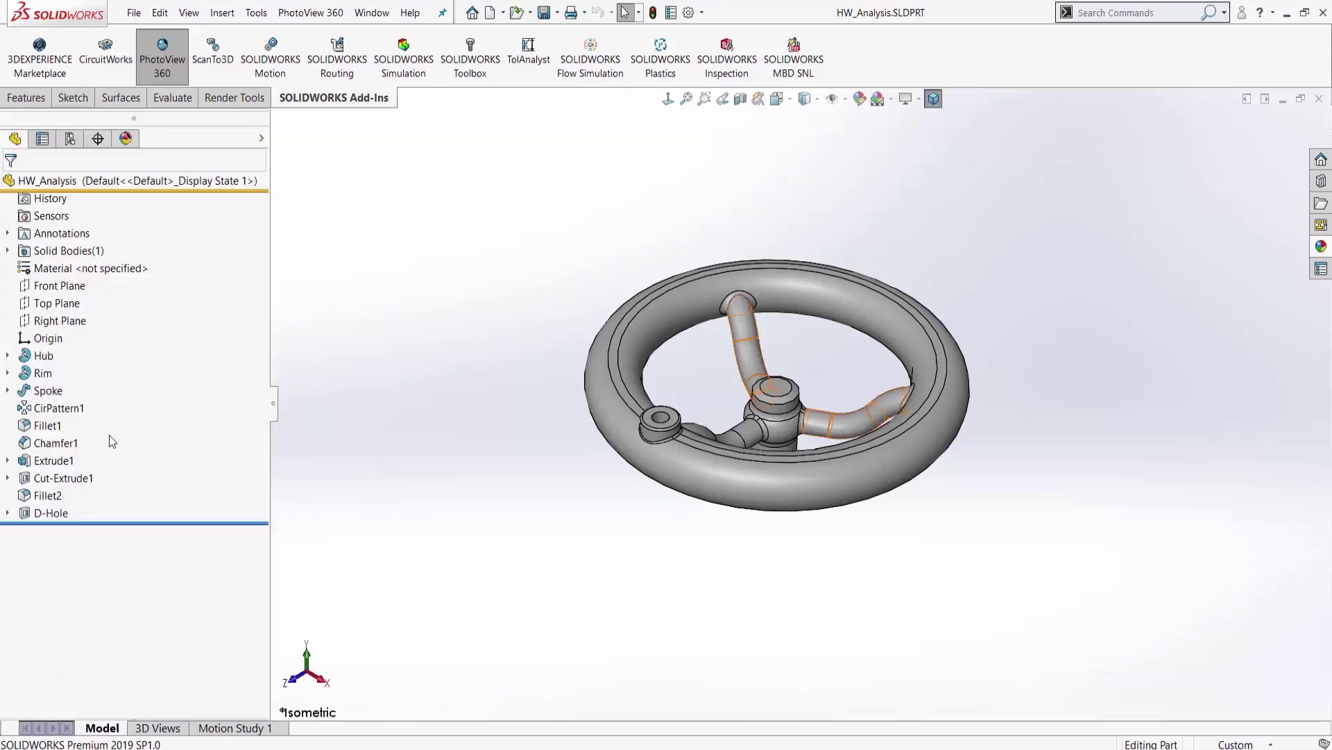
pyautogui.click(274, 406)
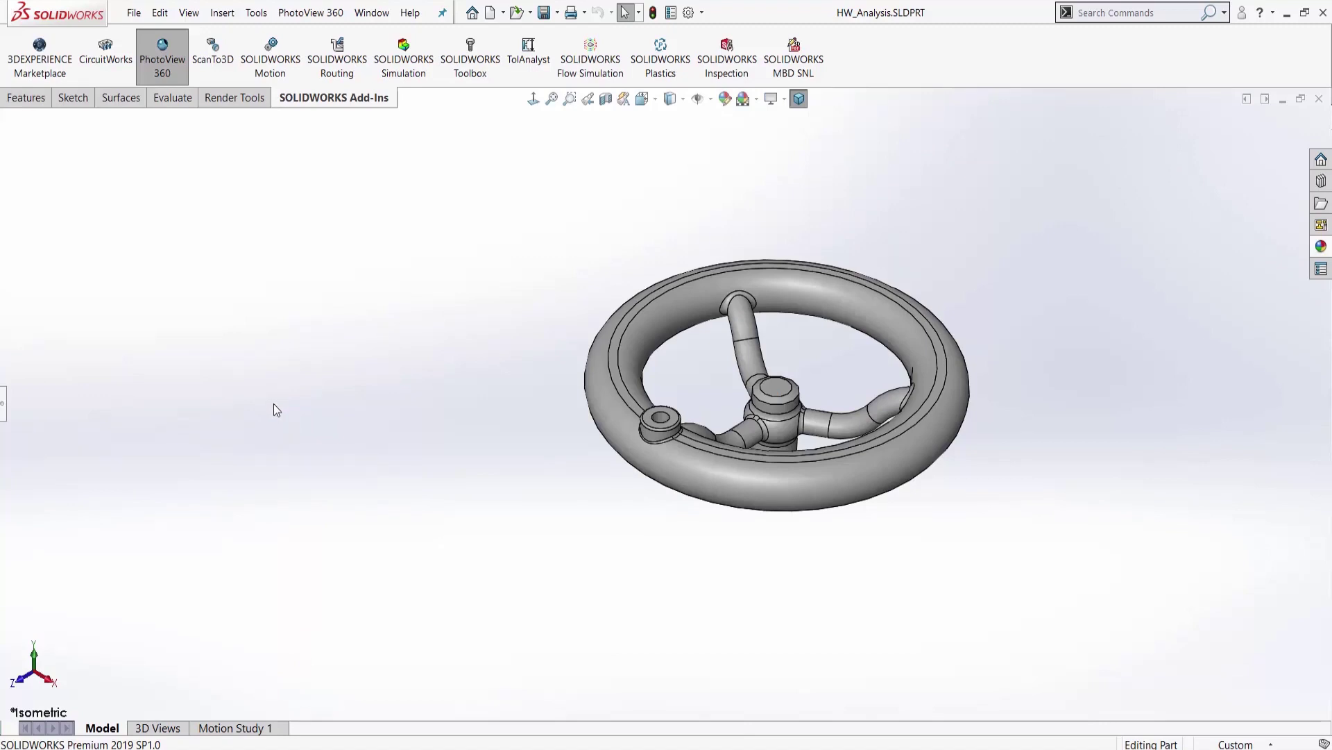
pyautogui.press('f')
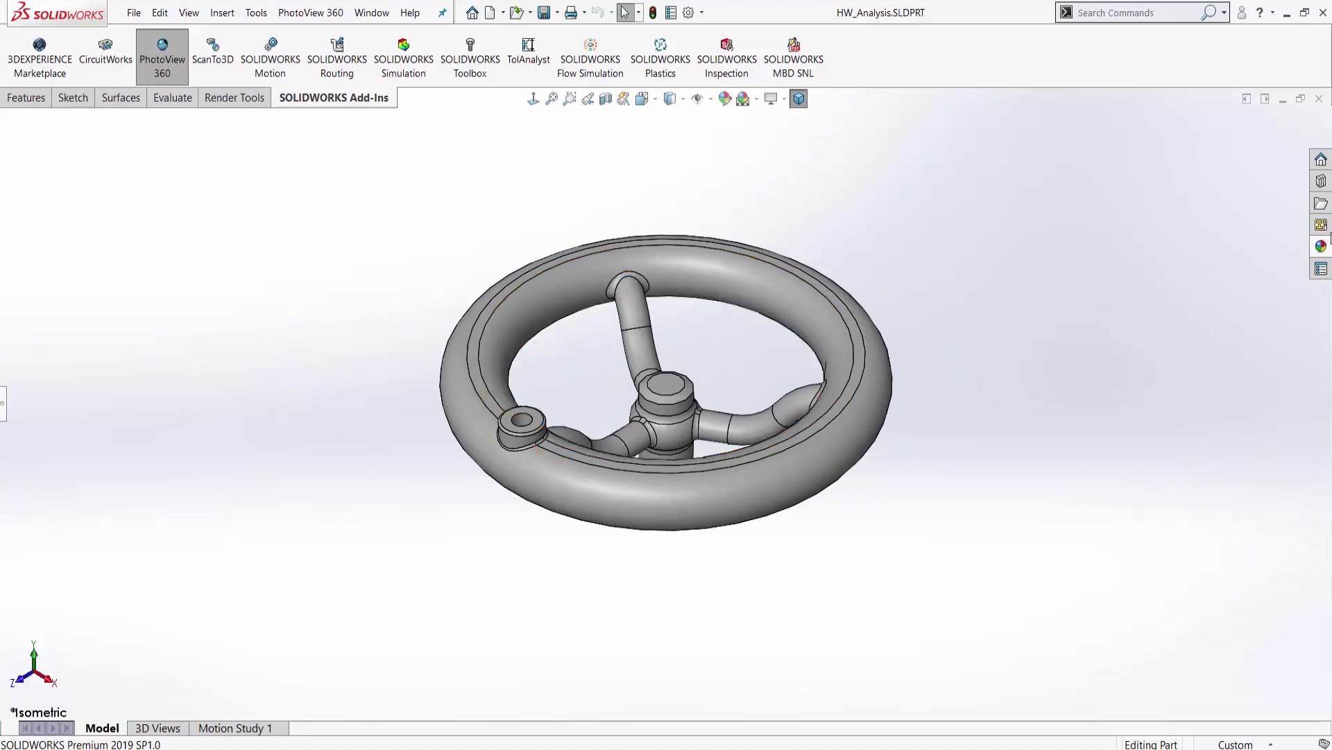
pyautogui.click(1322, 247)
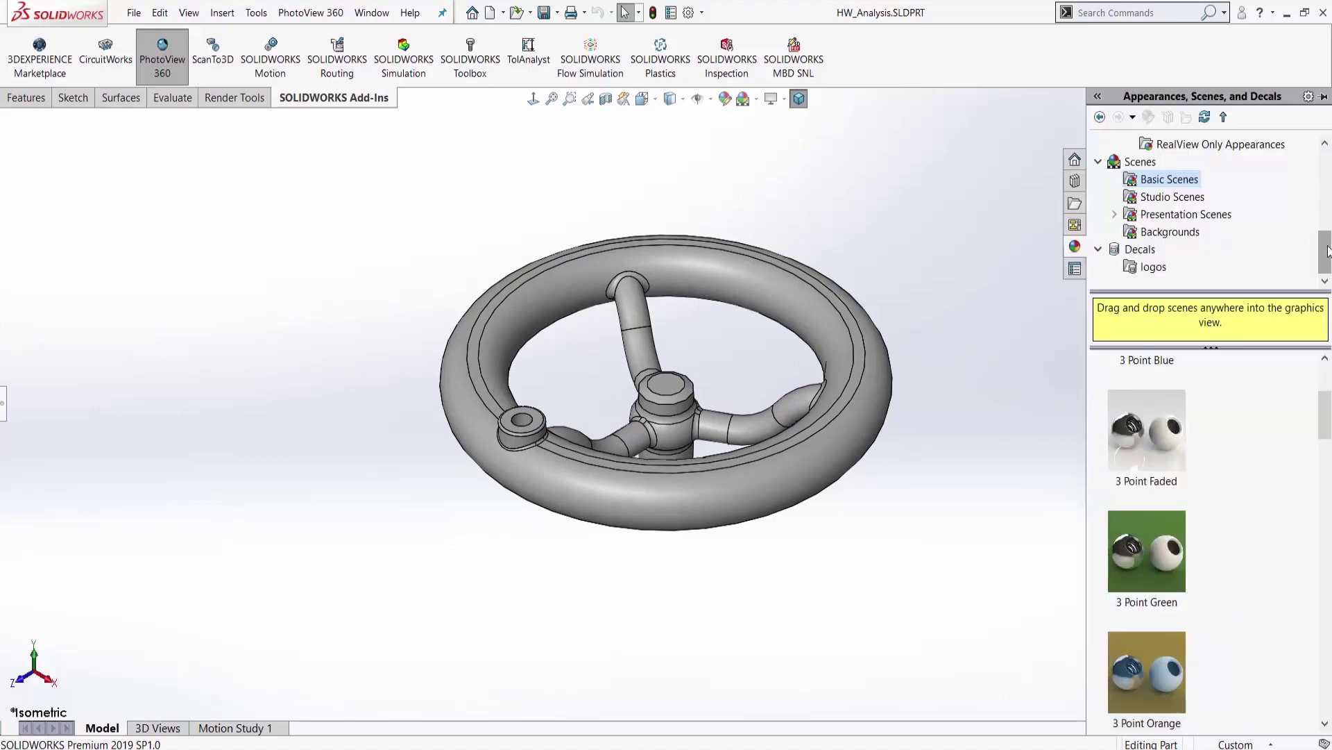
# - Apply brushed copper from Appearances > Metal > Copper to the entire HW_Analysis part
pyautogui.moveTo(1327, 254); pyautogui.dragTo(1327, 166)
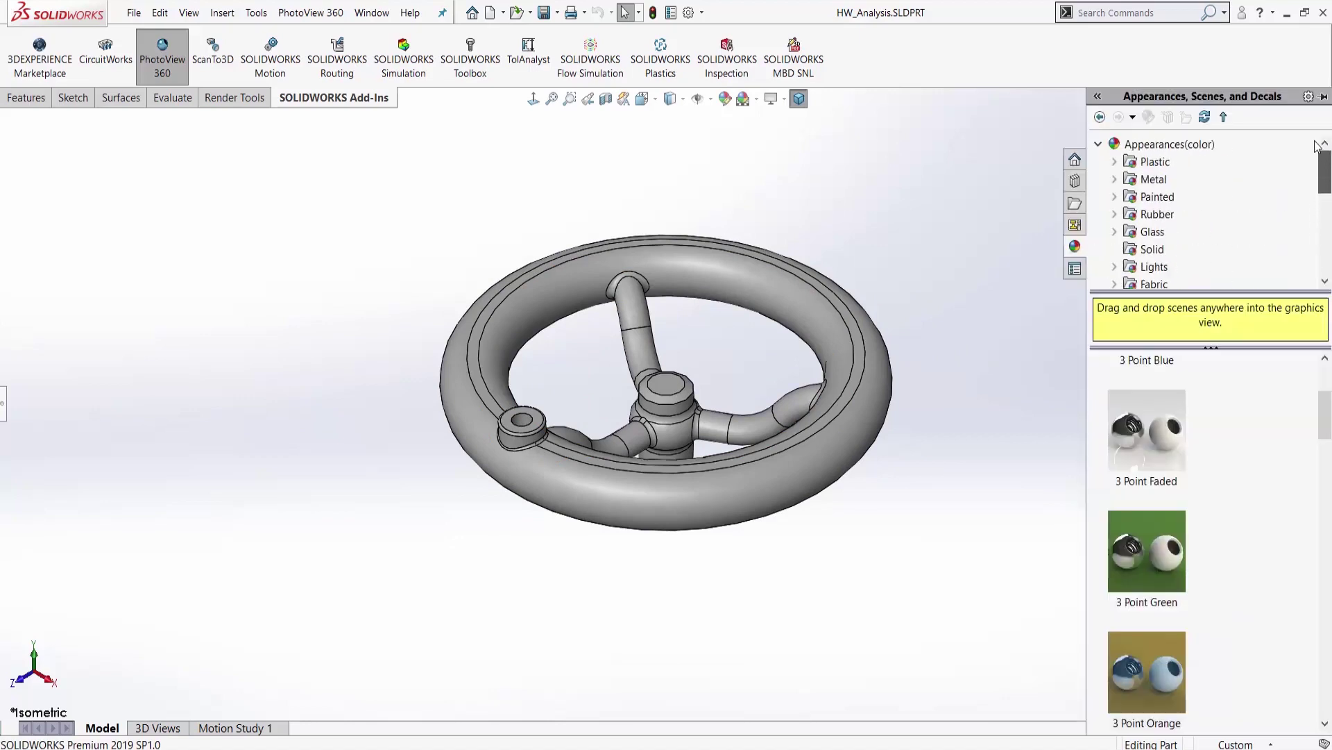
pyautogui.click(1099, 145)
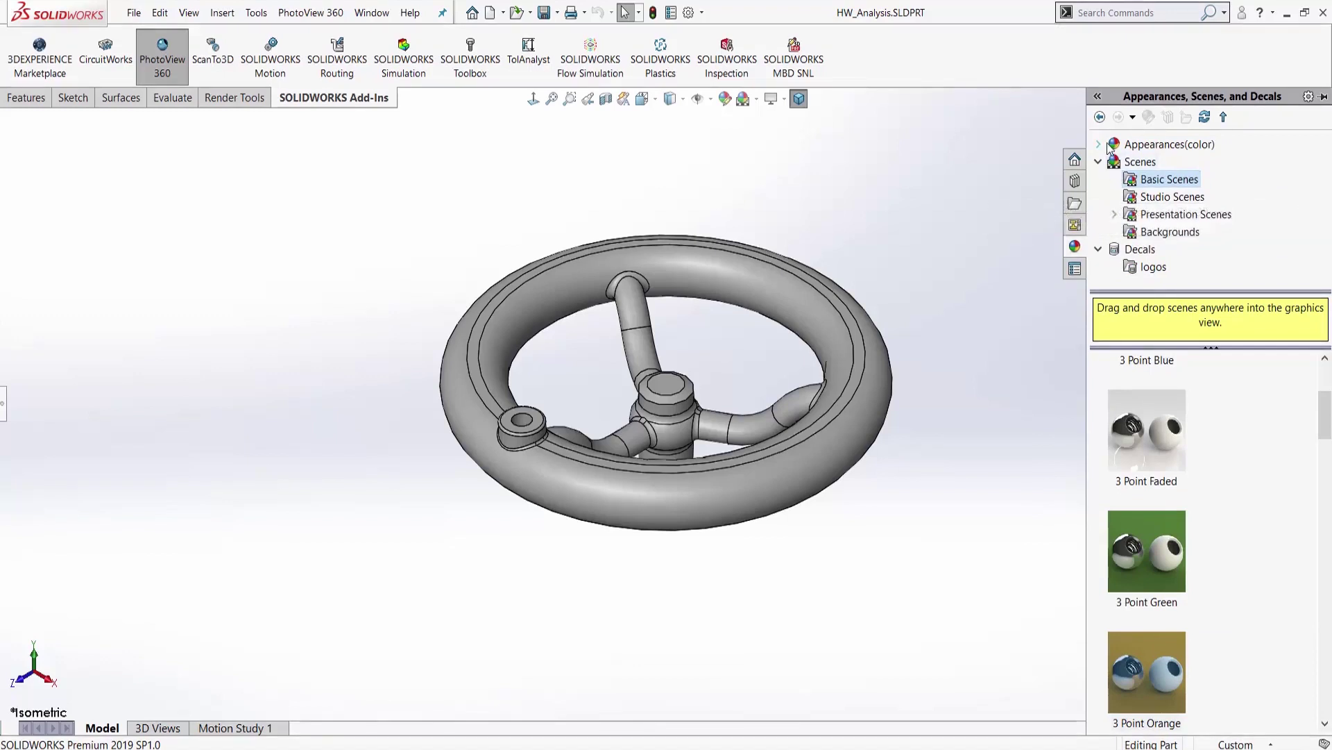
pyautogui.click(1099, 145)
pyautogui.click(1152, 162)
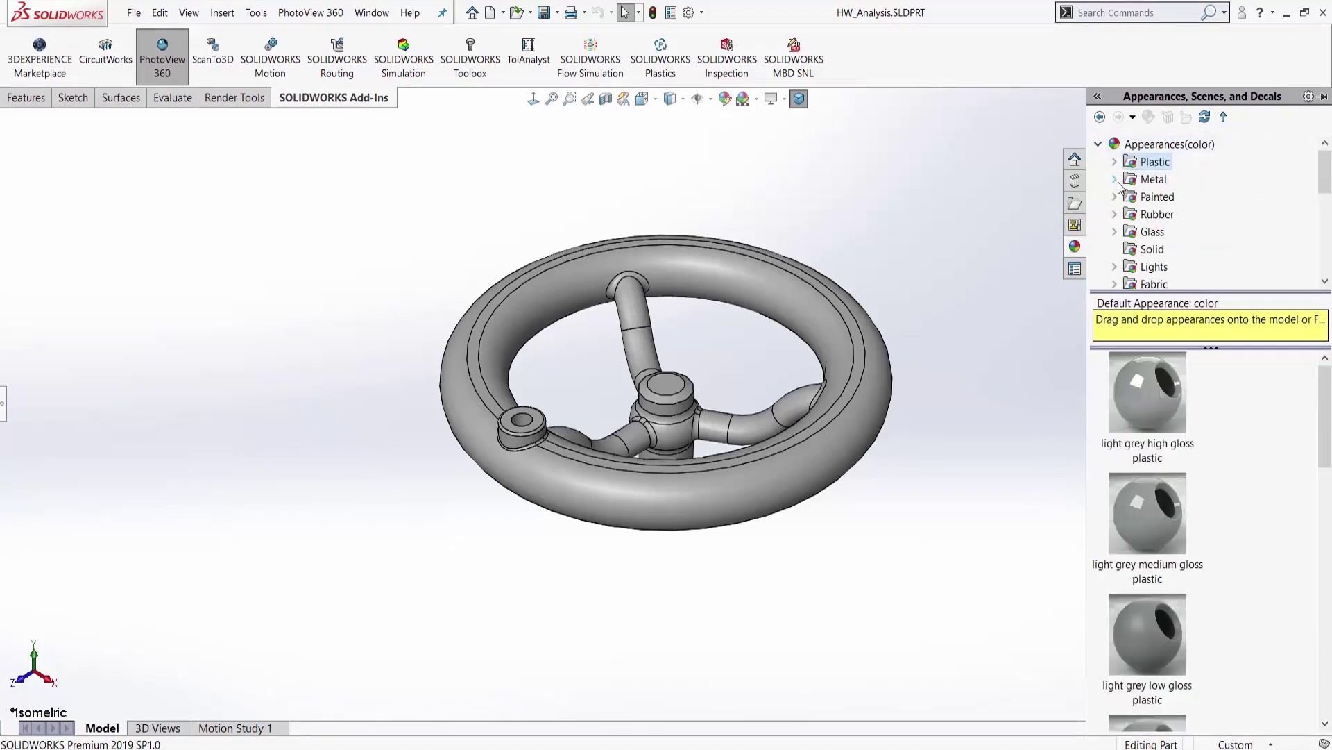
pyautogui.doubleClick(1157, 179)
pyautogui.click(1172, 251)
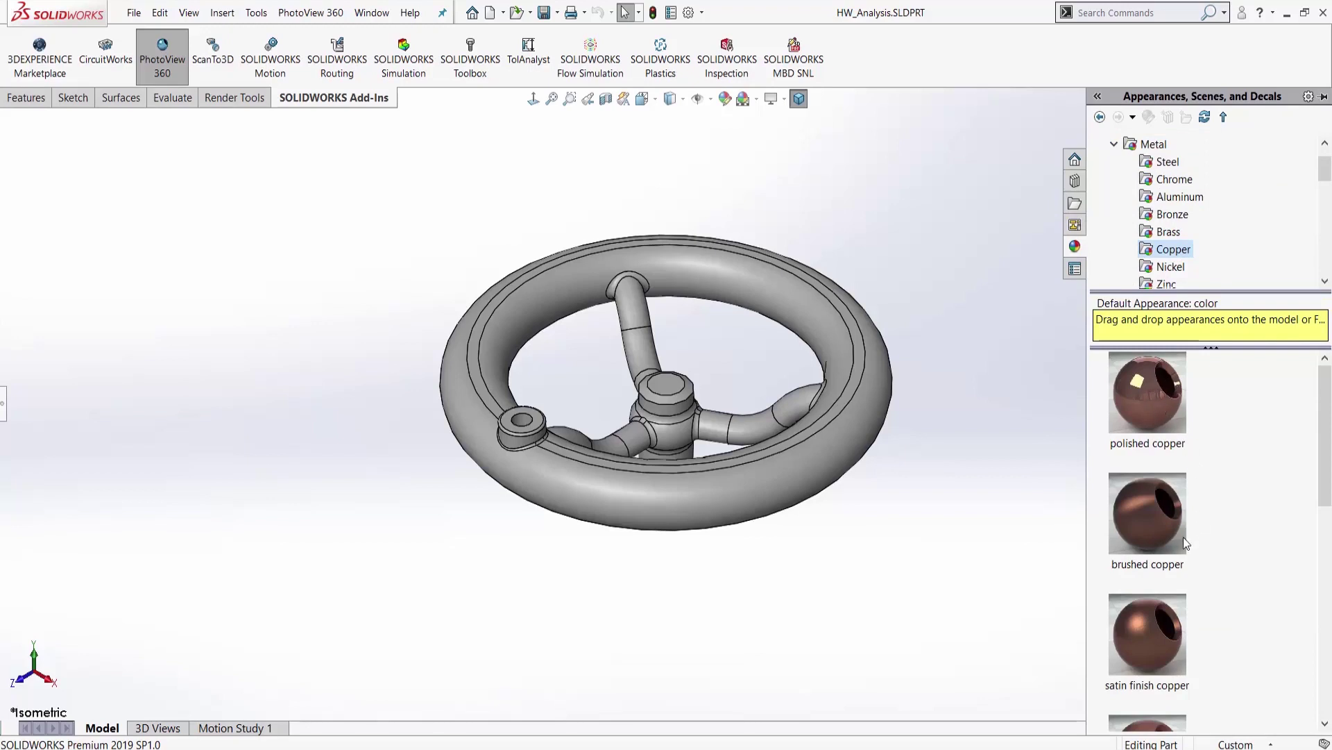
pyautogui.moveTo(1157, 510); pyautogui.dragTo(843, 428)
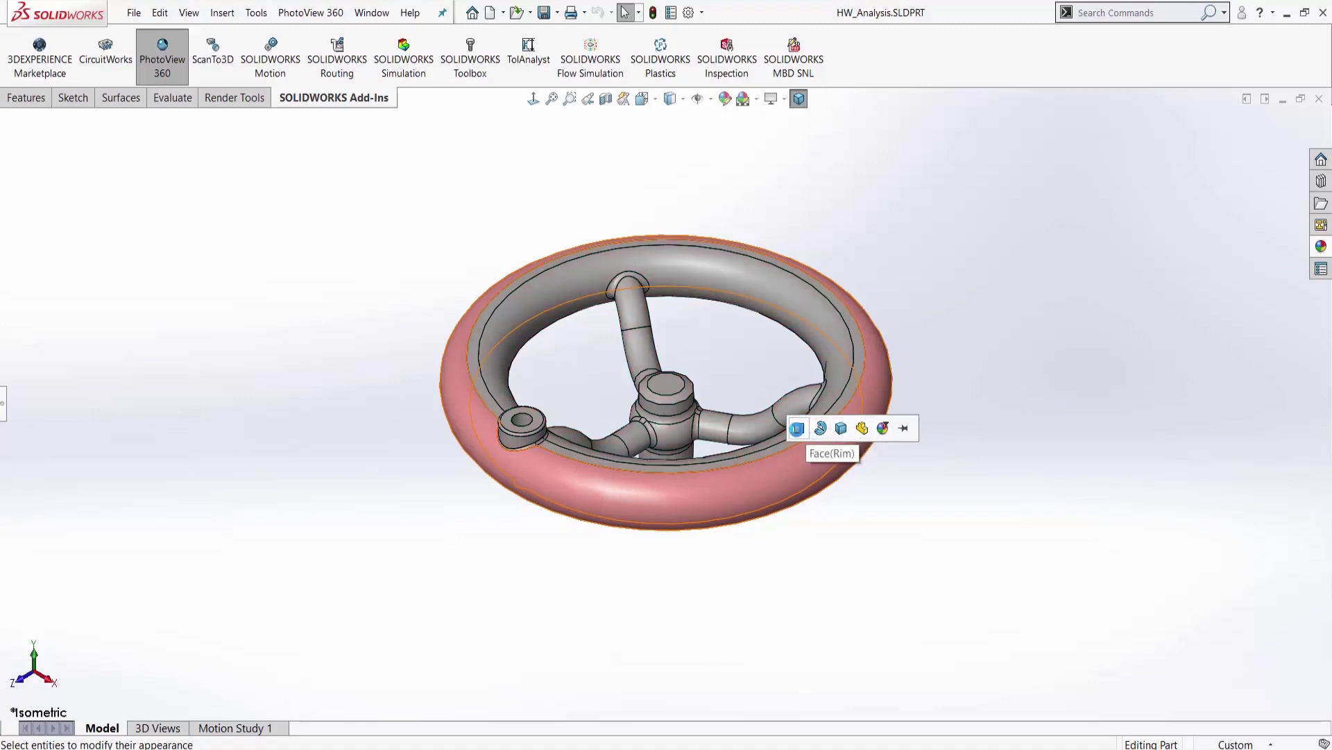
pyautogui.click(863, 428)
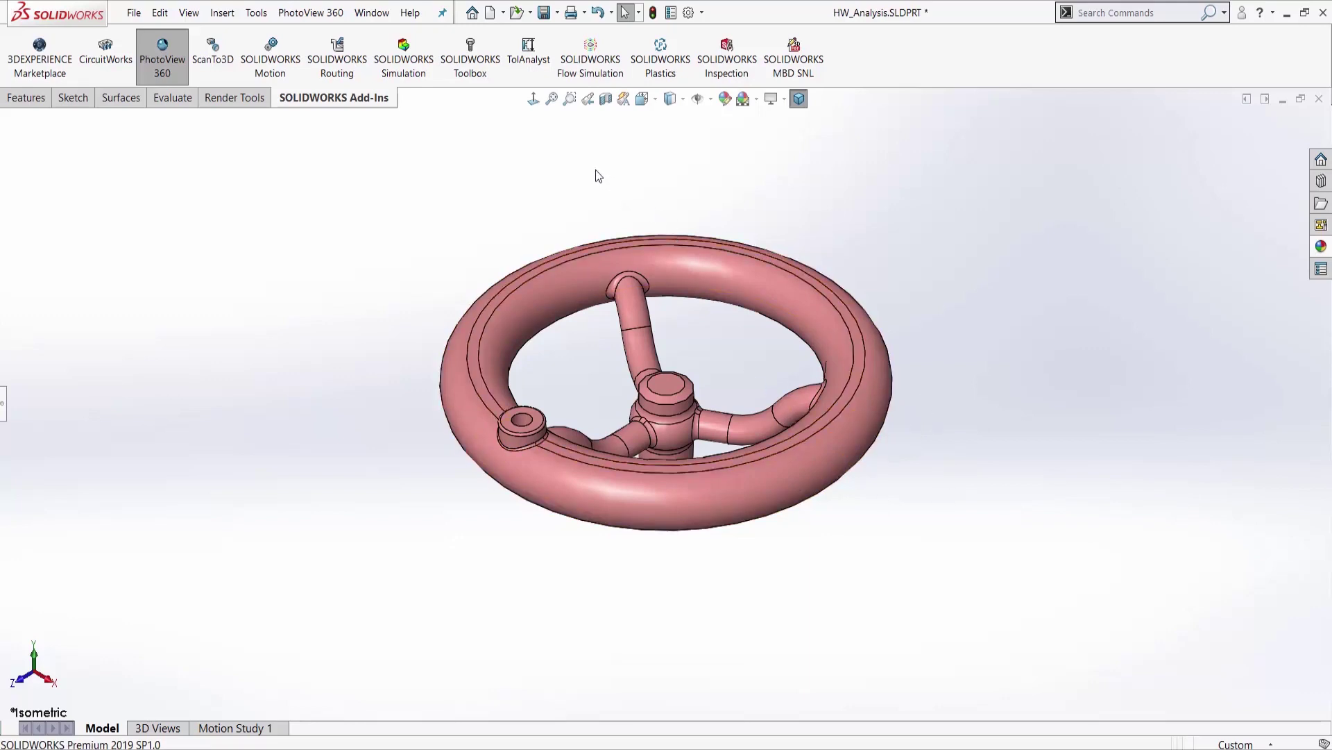
pyautogui.click(772, 99)
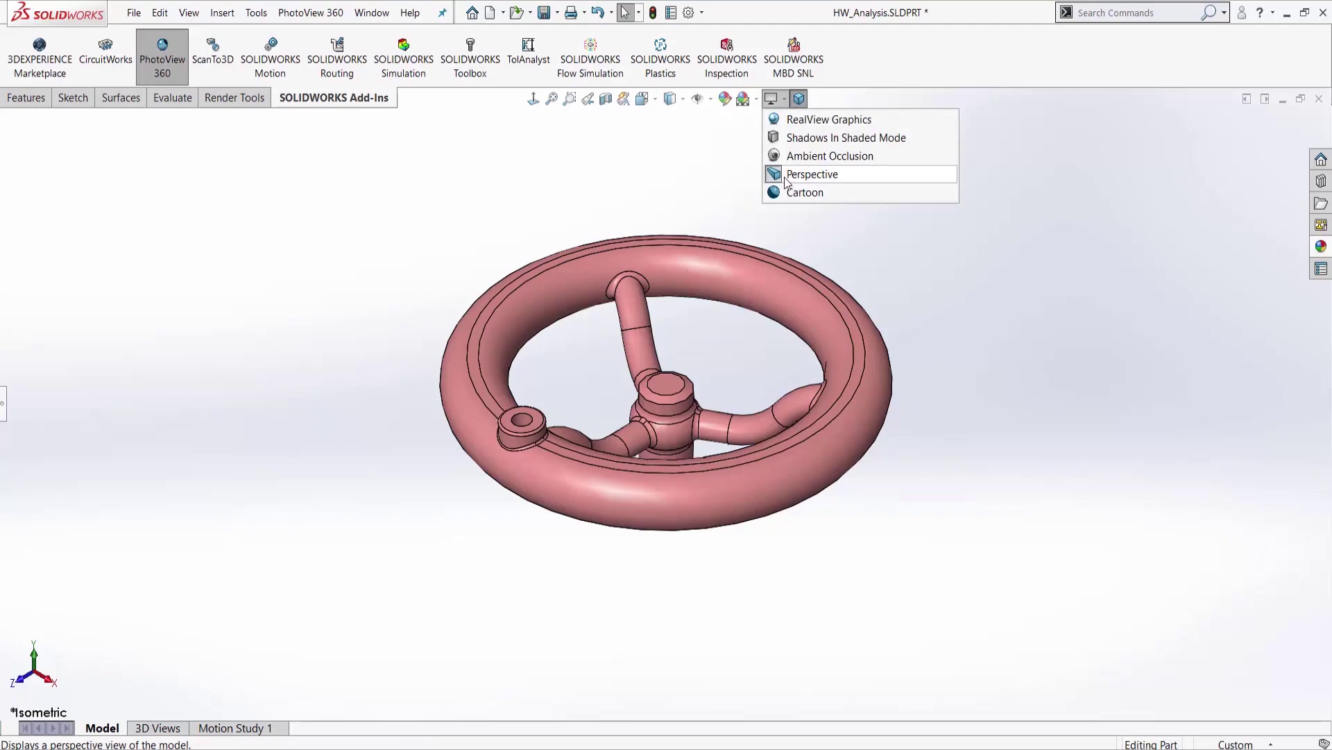
pyautogui.click(812, 174)
pyautogui.moveTo(685, 262); pyautogui.dragTo(658, 242, button='middle')
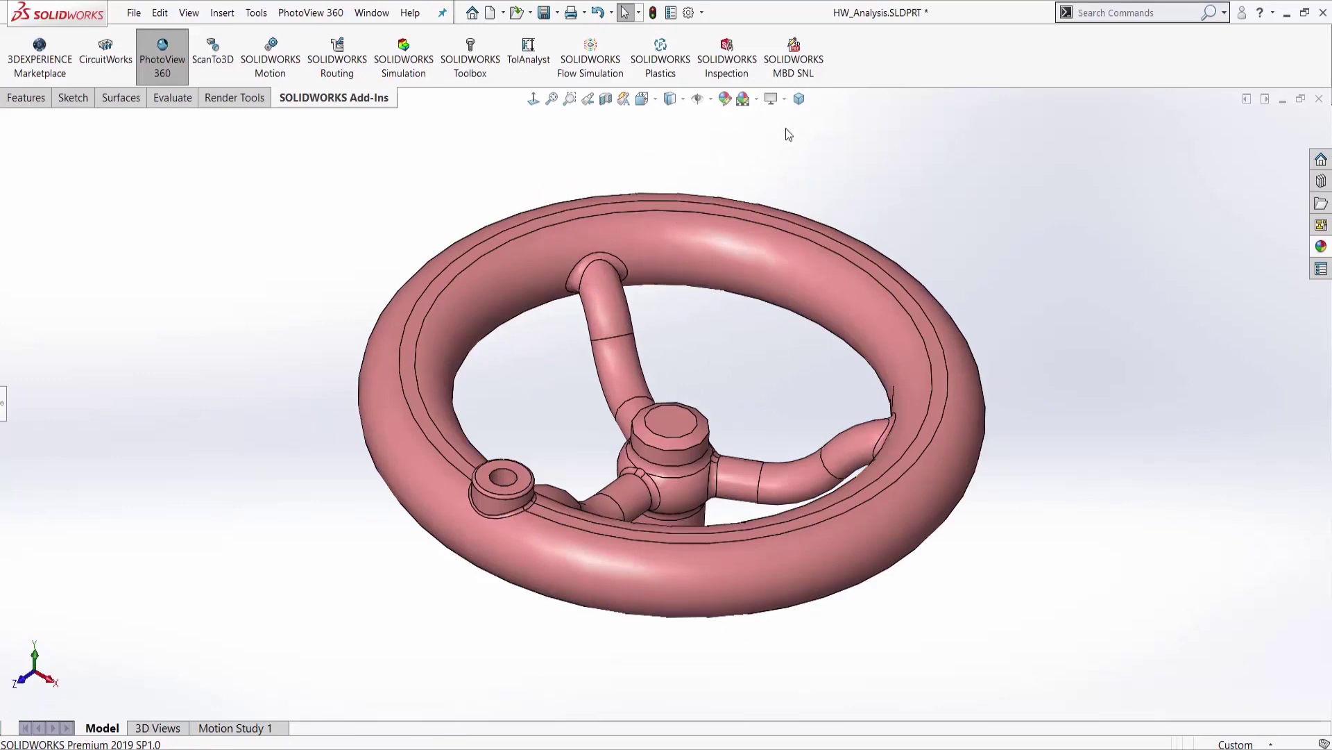
pyautogui.click(772, 98)
pyautogui.click(791, 175)
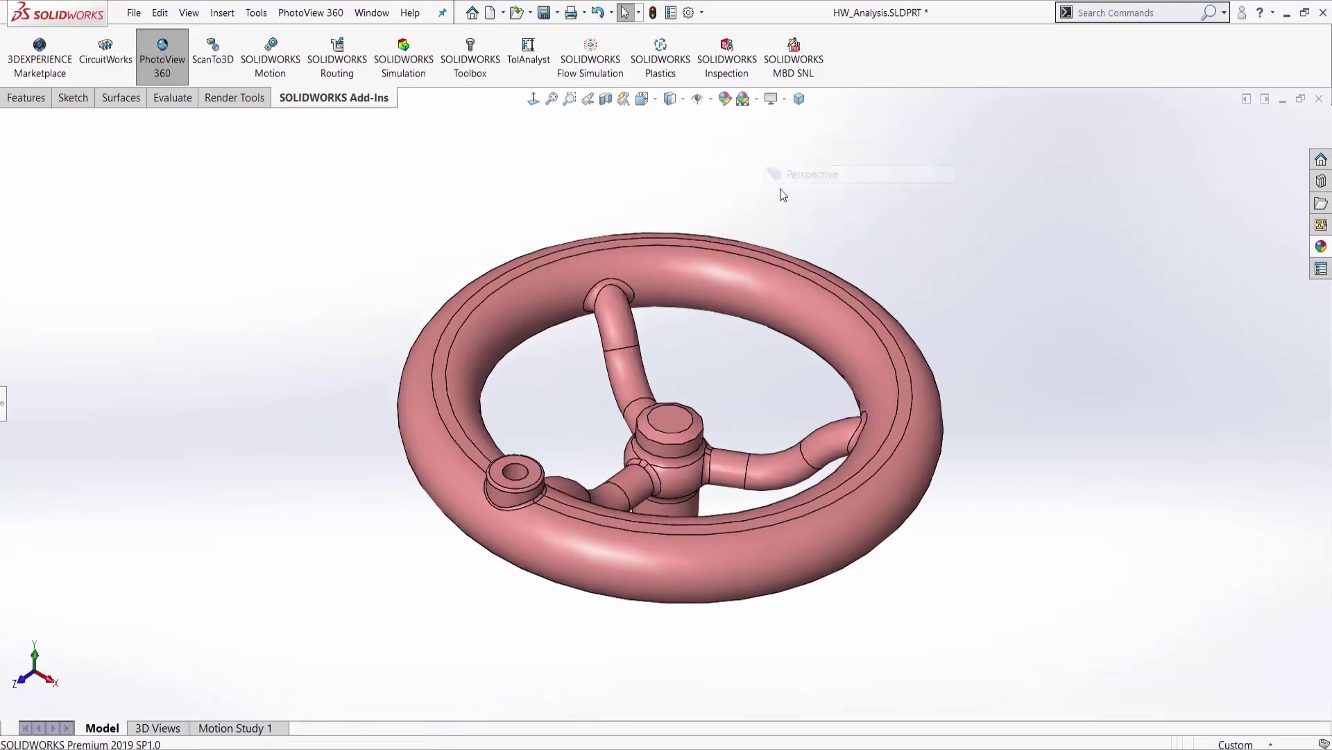
pyautogui.moveTo(773, 342); pyautogui.dragTo(763, 326, button='middle')
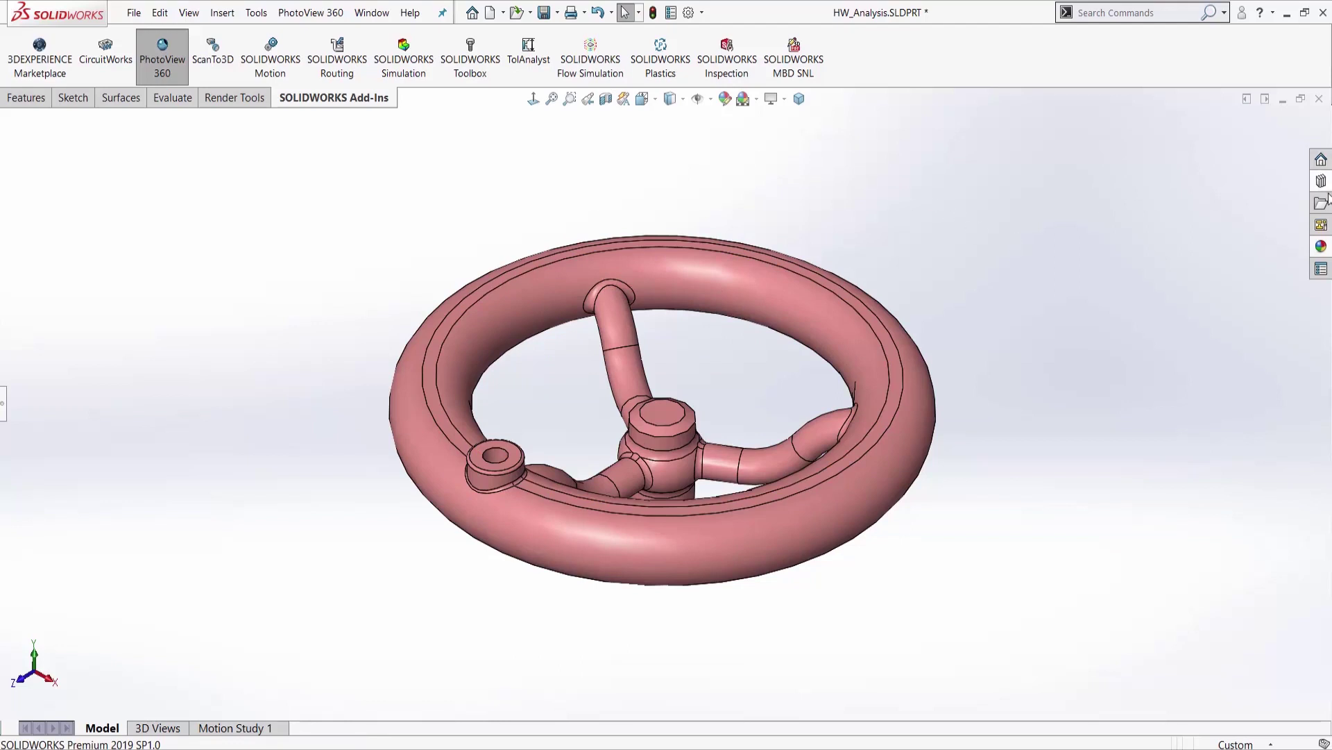
pyautogui.click(1321, 245)
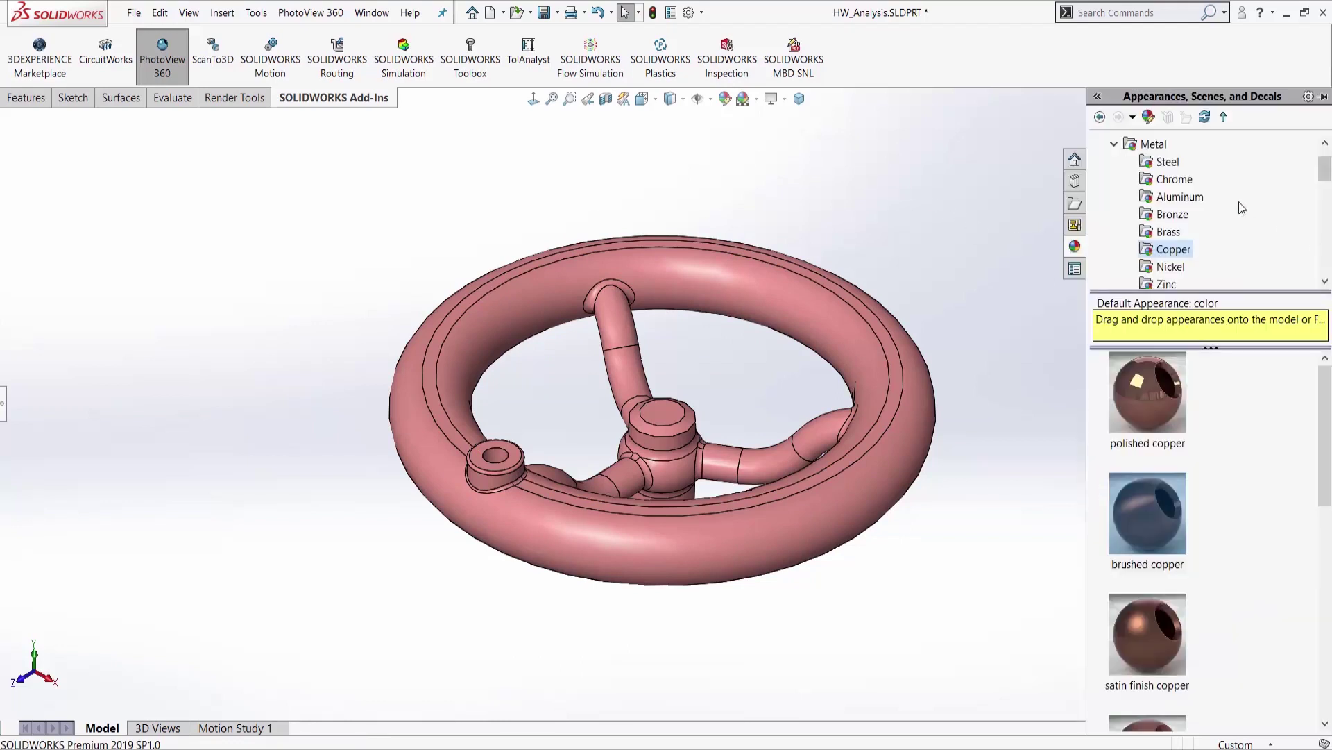
pyautogui.click(1115, 147)
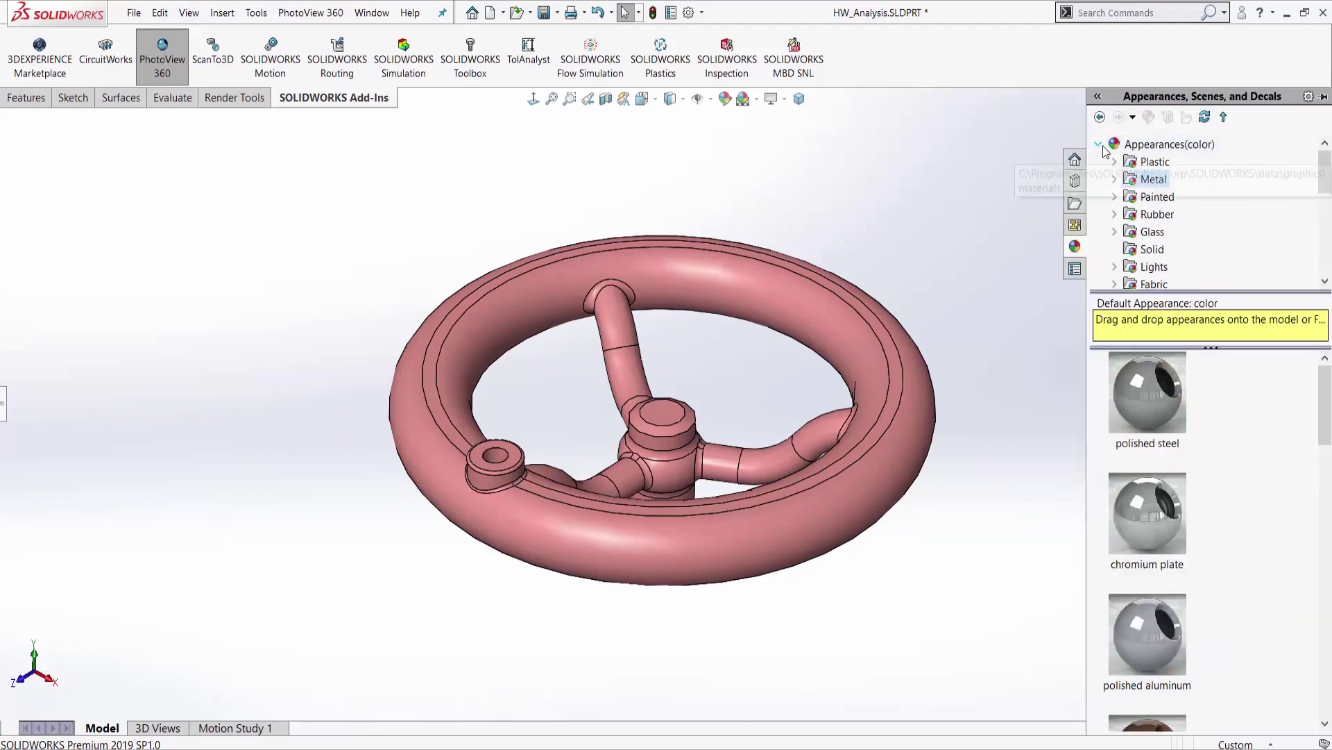
pyautogui.click(1099, 143)
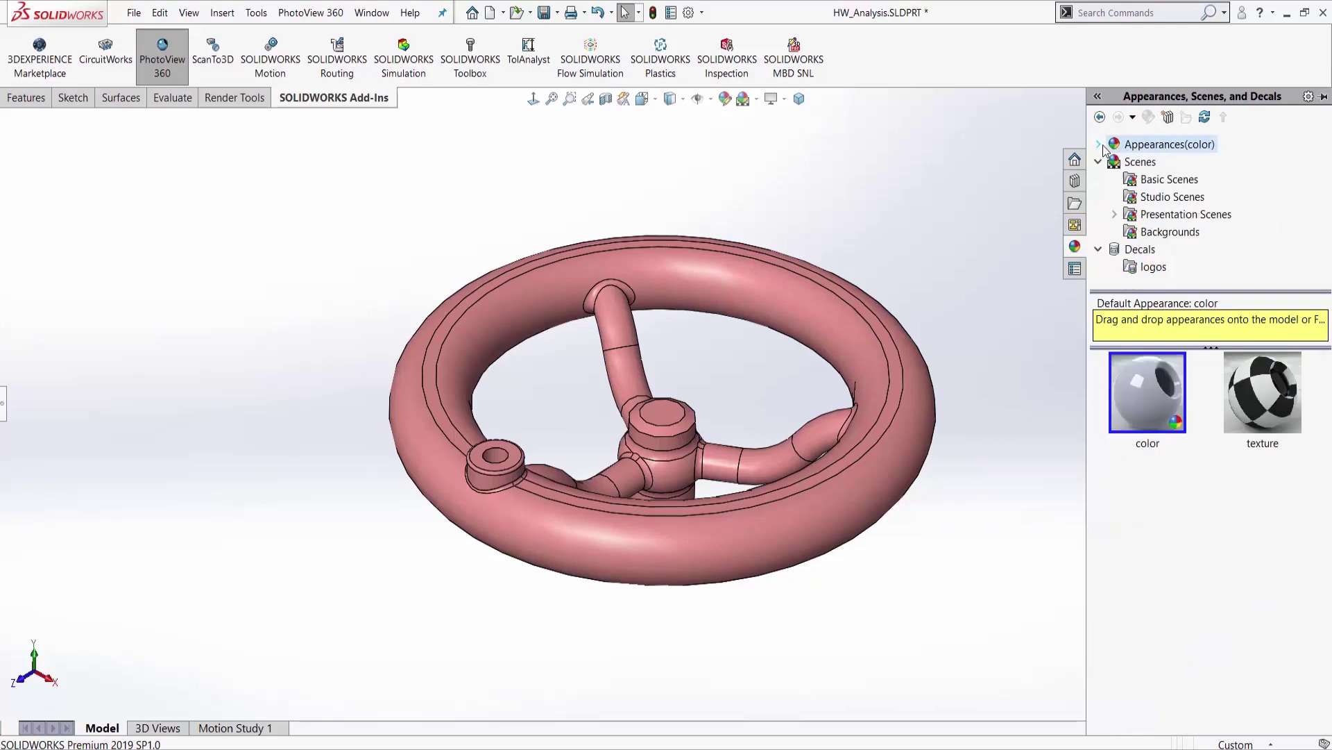
pyautogui.click(1170, 179)
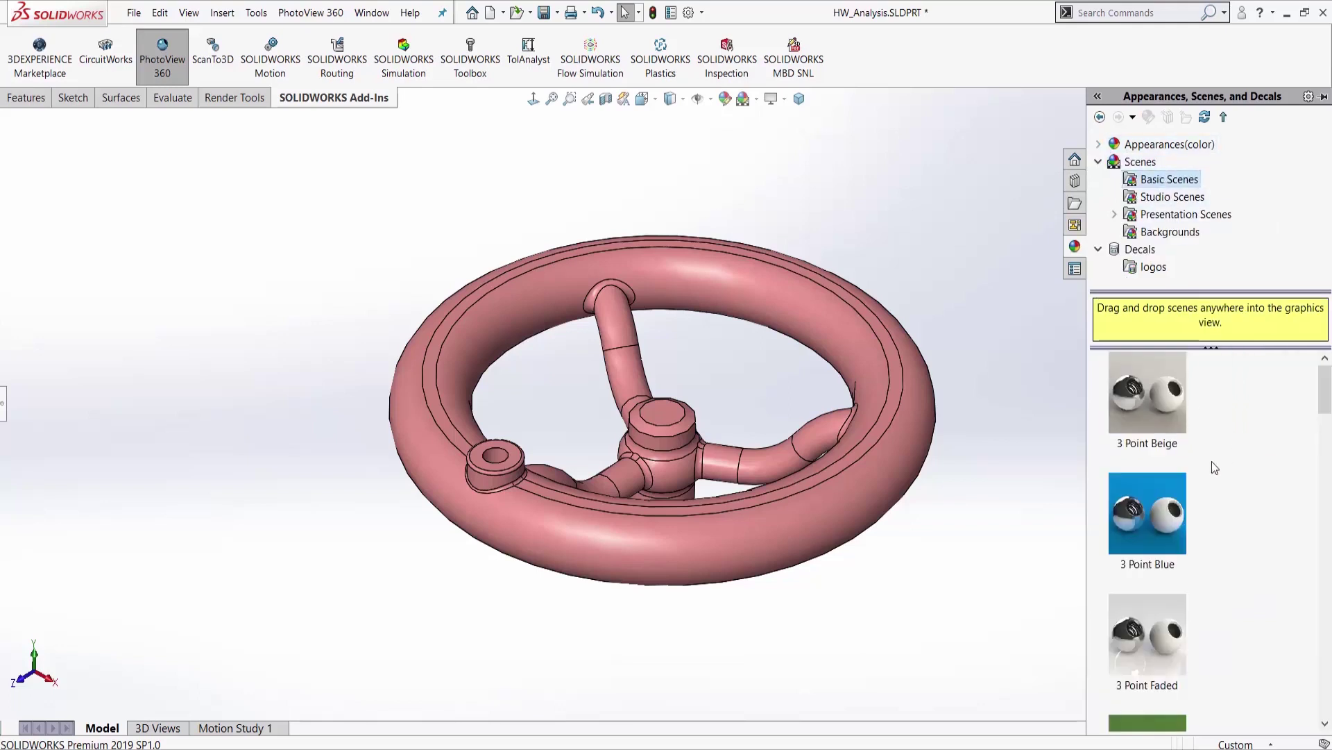
pyautogui.moveTo(1166, 649); pyautogui.dragTo(1065, 592)
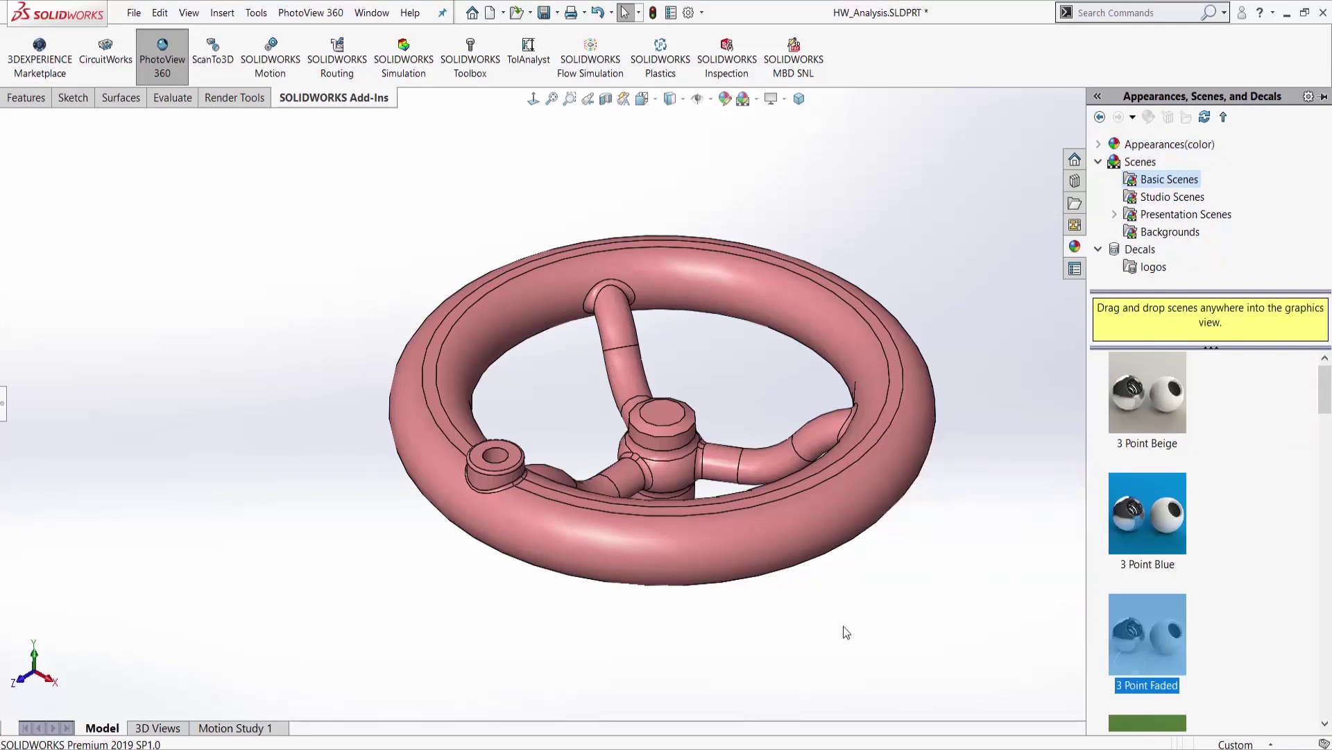
pyautogui.scroll(-3, 1180, 514)
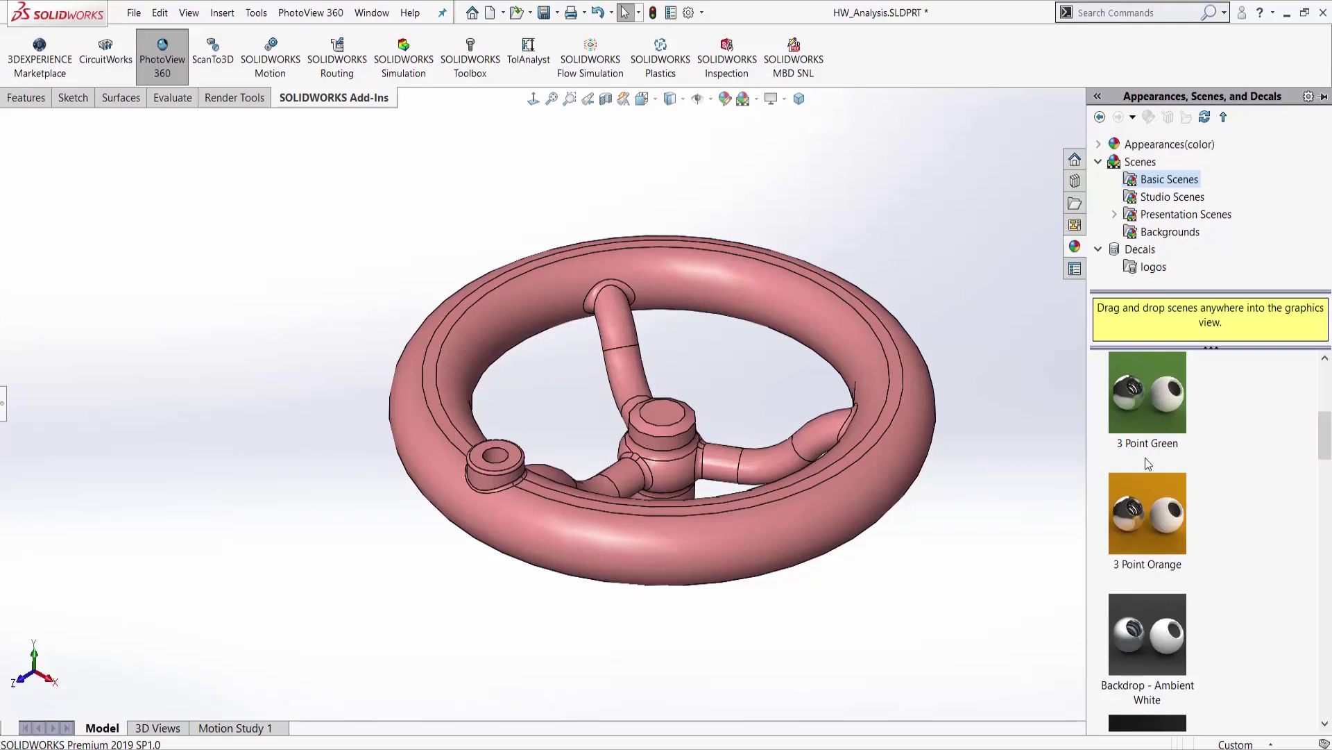
pyautogui.moveTo(1147, 392); pyautogui.dragTo(1043, 497)
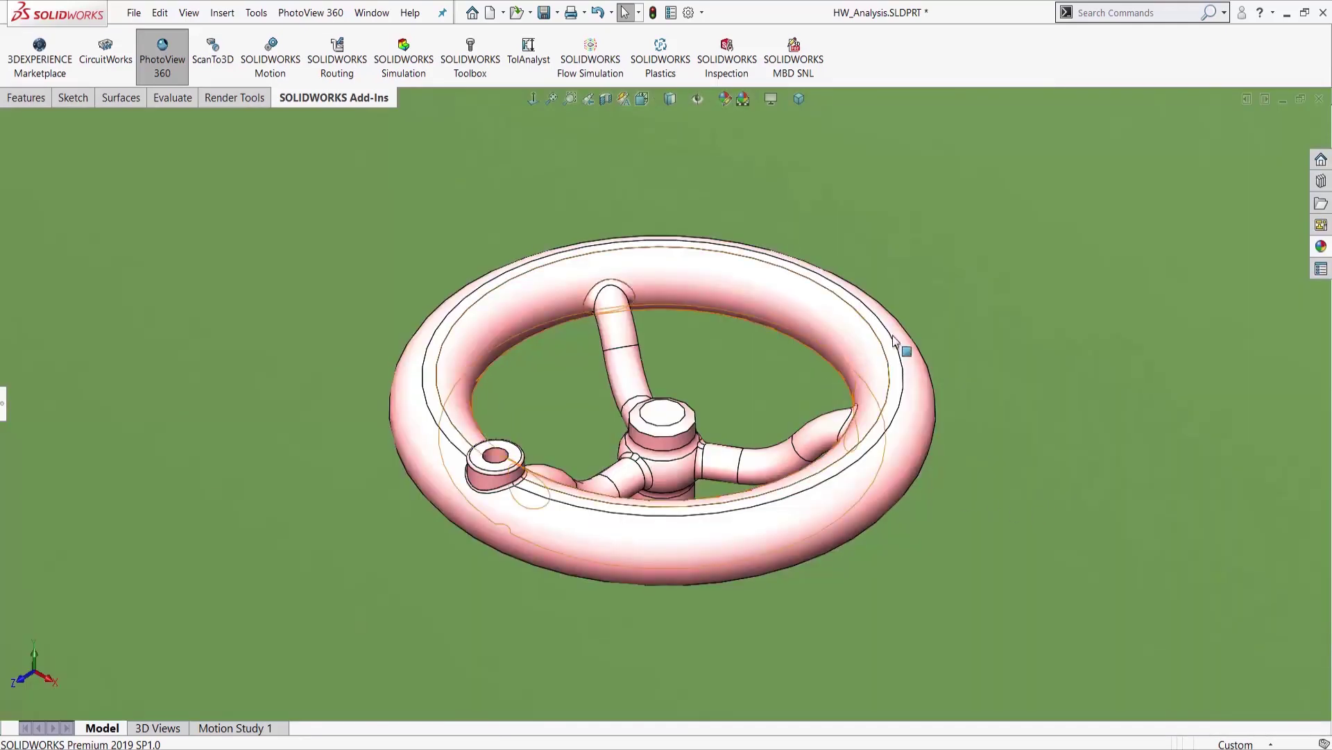
pyautogui.scroll(-4, 993, 401)
pyautogui.scroll(1, 913, 417)
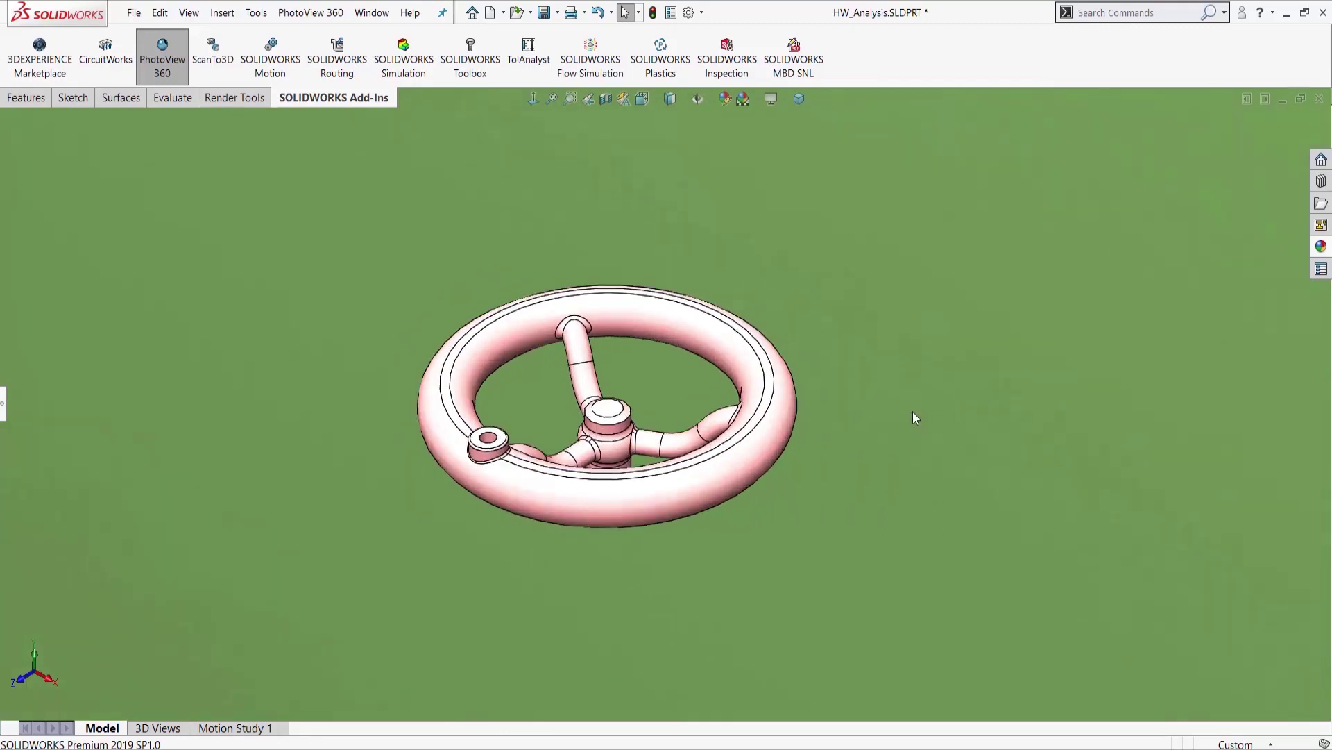
pyautogui.scroll(-2, 406, 354)
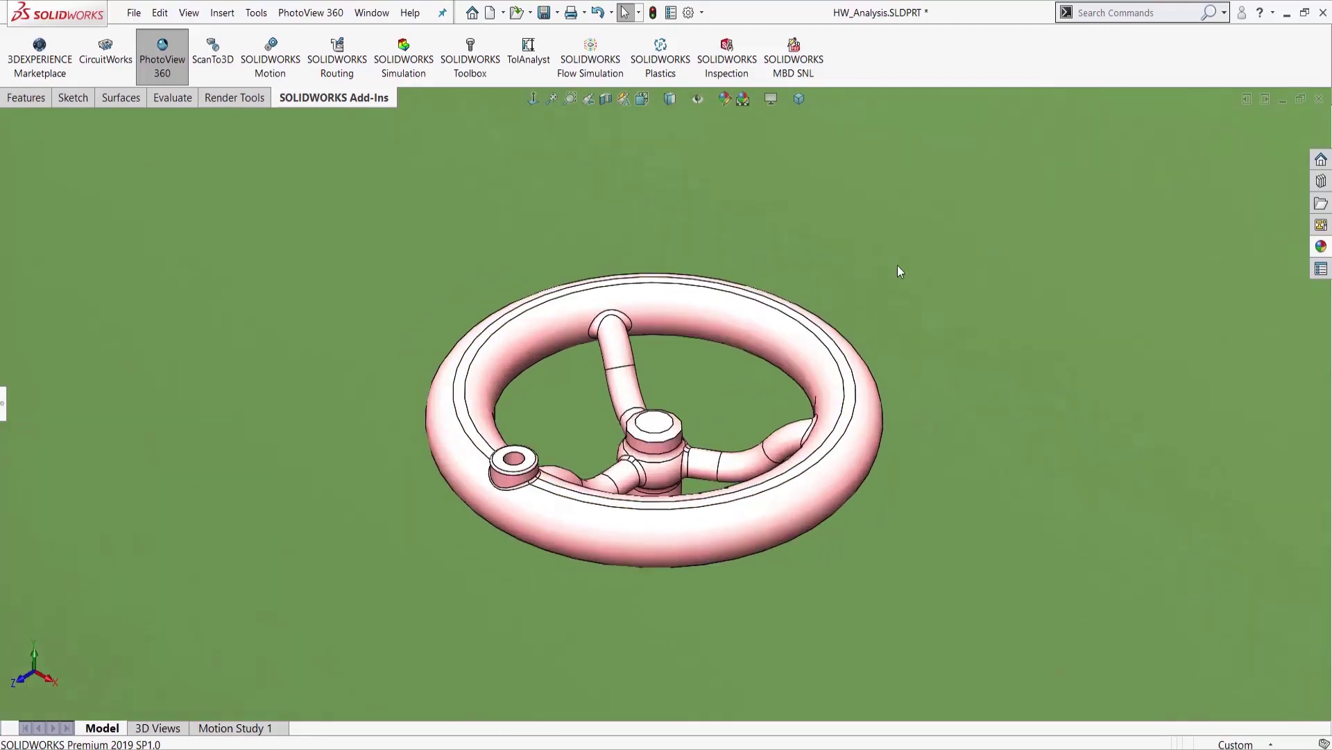
pyautogui.scroll(-2, 429, 221)
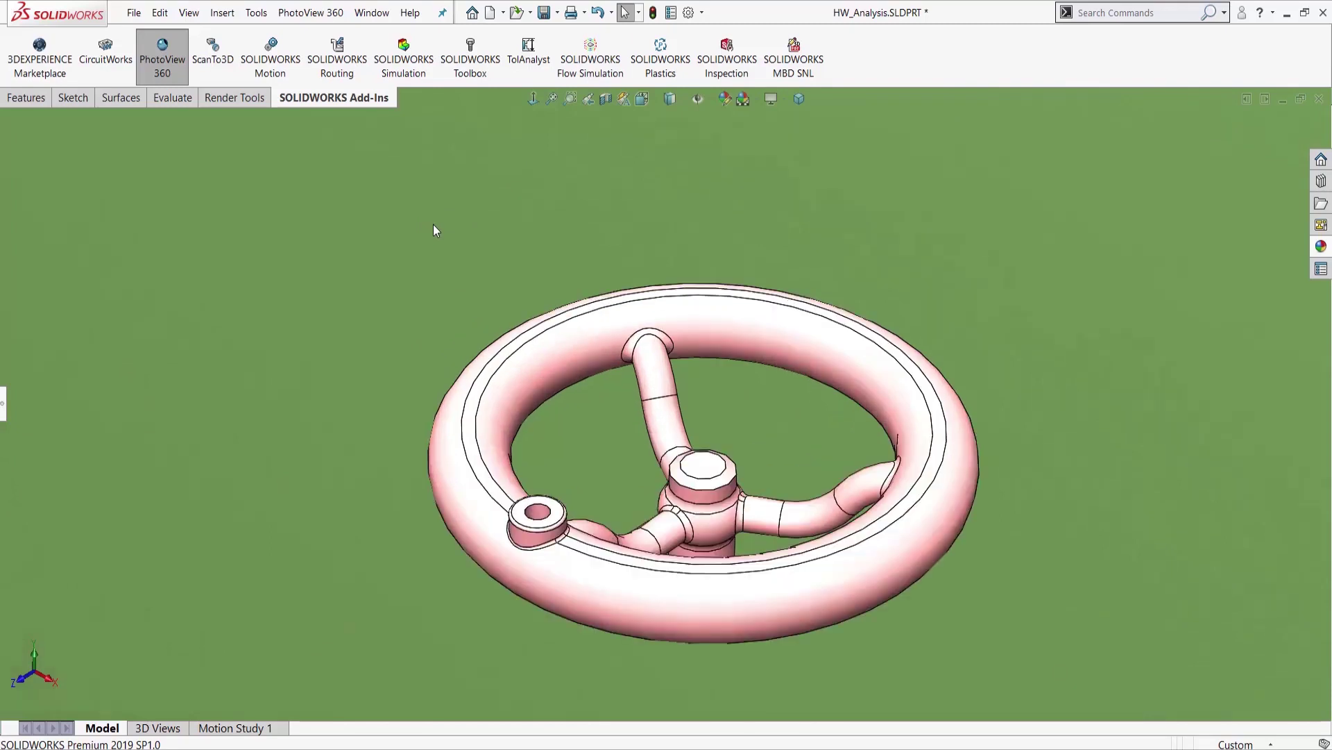
# - Turn on the PhotoView 360 Integrated Preview and orbit the rendered copper wheel
pyautogui.click(247, 100)
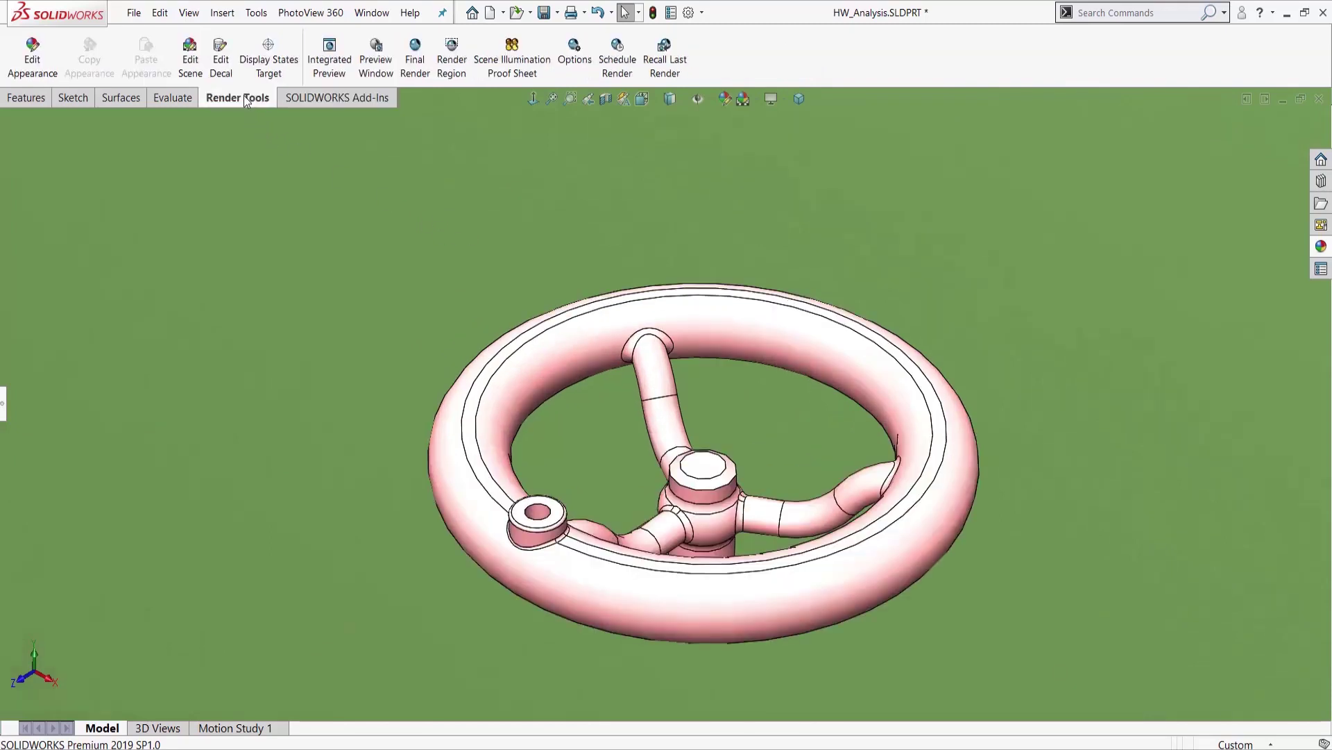
pyautogui.click(330, 69)
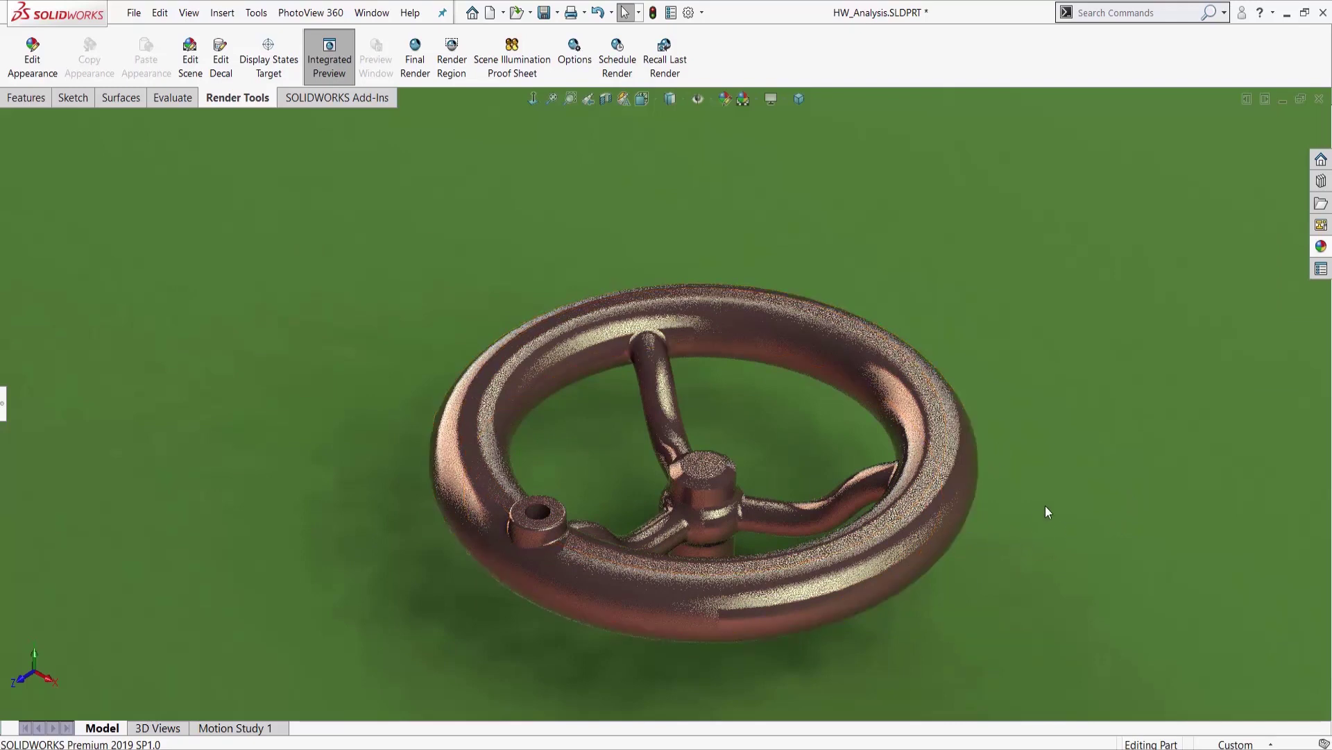
pyautogui.moveTo(1050, 503); pyautogui.dragTo(1053, 585, button='middle')
pyautogui.moveTo(1074, 489); pyautogui.dragTo(1063, 466, button='middle')
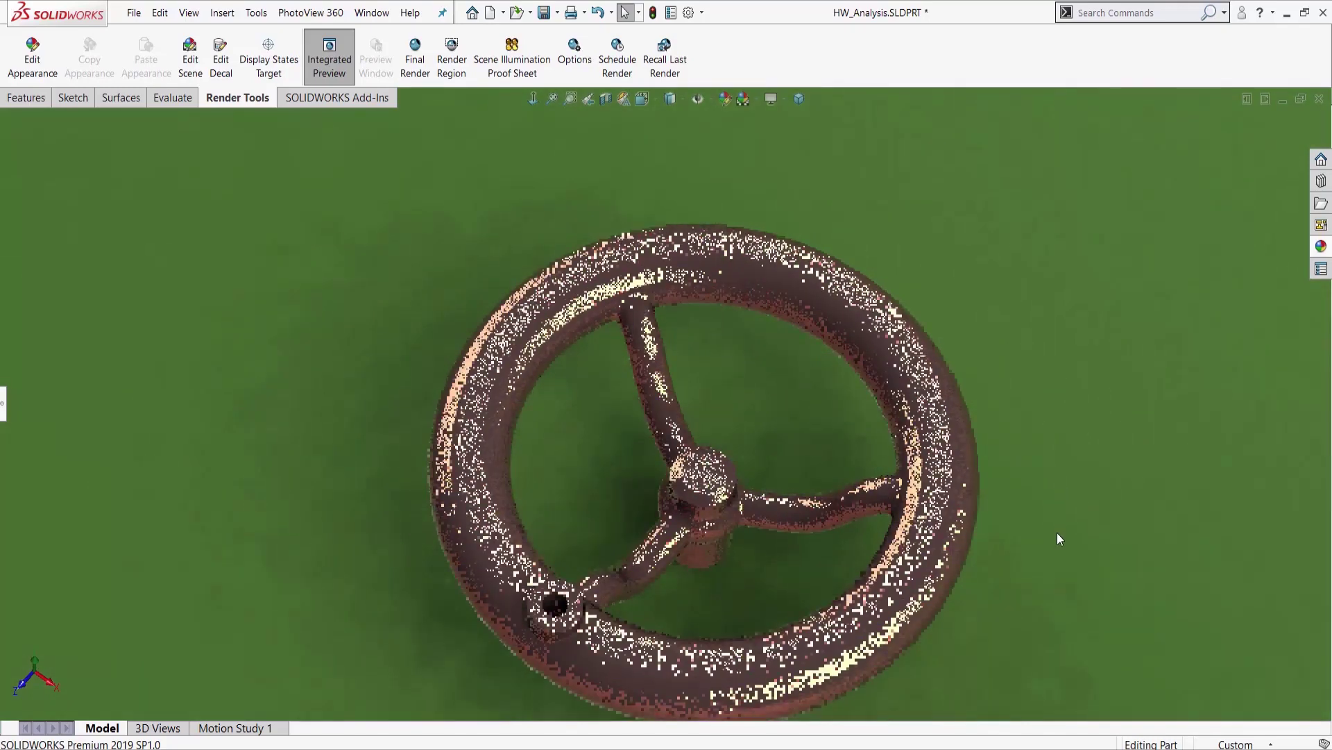
pyautogui.moveTo(1048, 462); pyautogui.dragTo(1059, 490, button='middle')
pyautogui.moveTo(1043, 535); pyautogui.dragTo(1037, 545, button='middle')
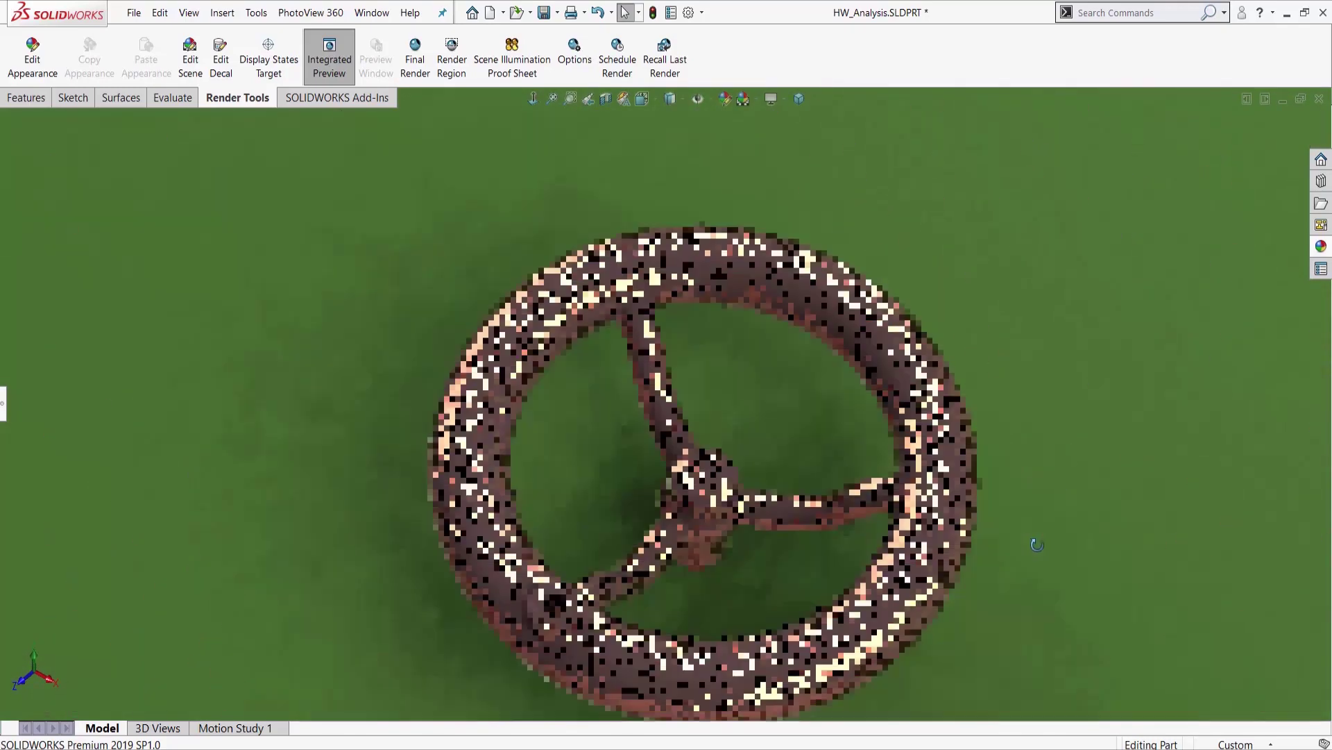
# - Tilt the view back and zoom out to see the whole rendered wheel
pyautogui.press('Up')
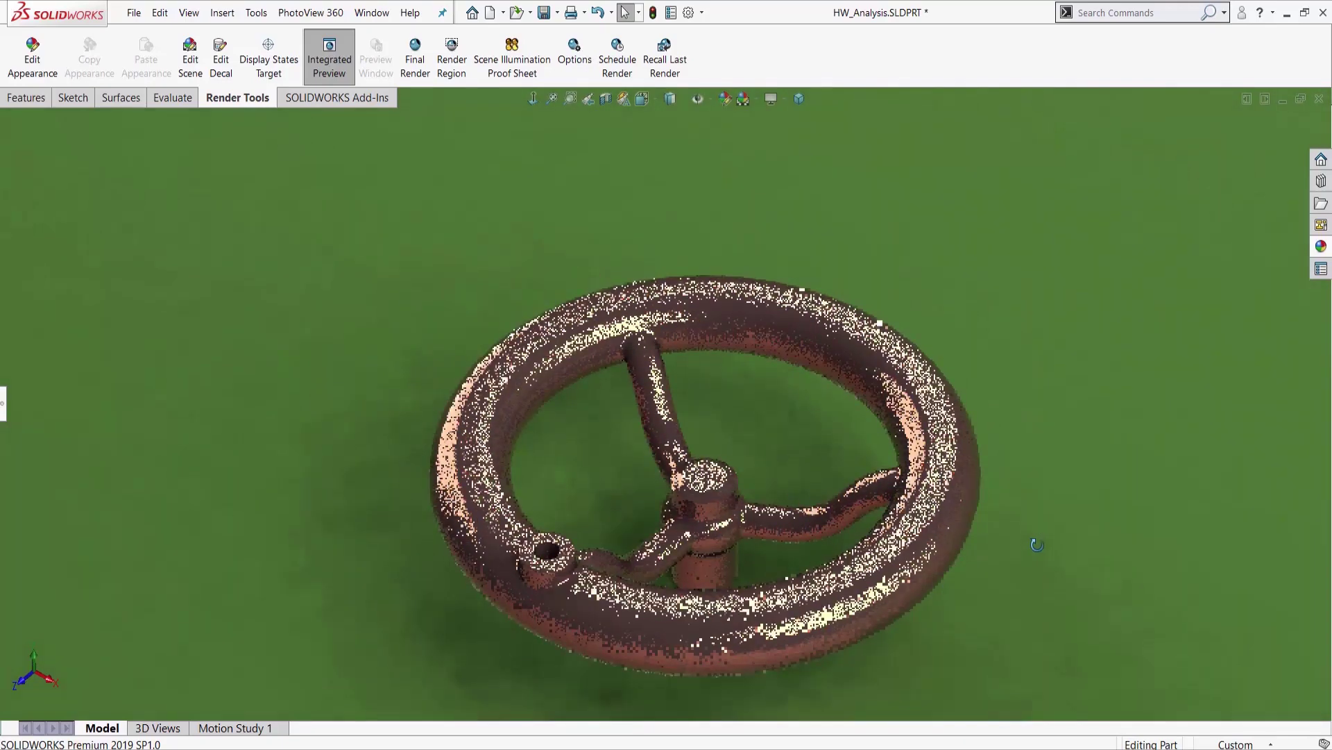
pyautogui.press('f')
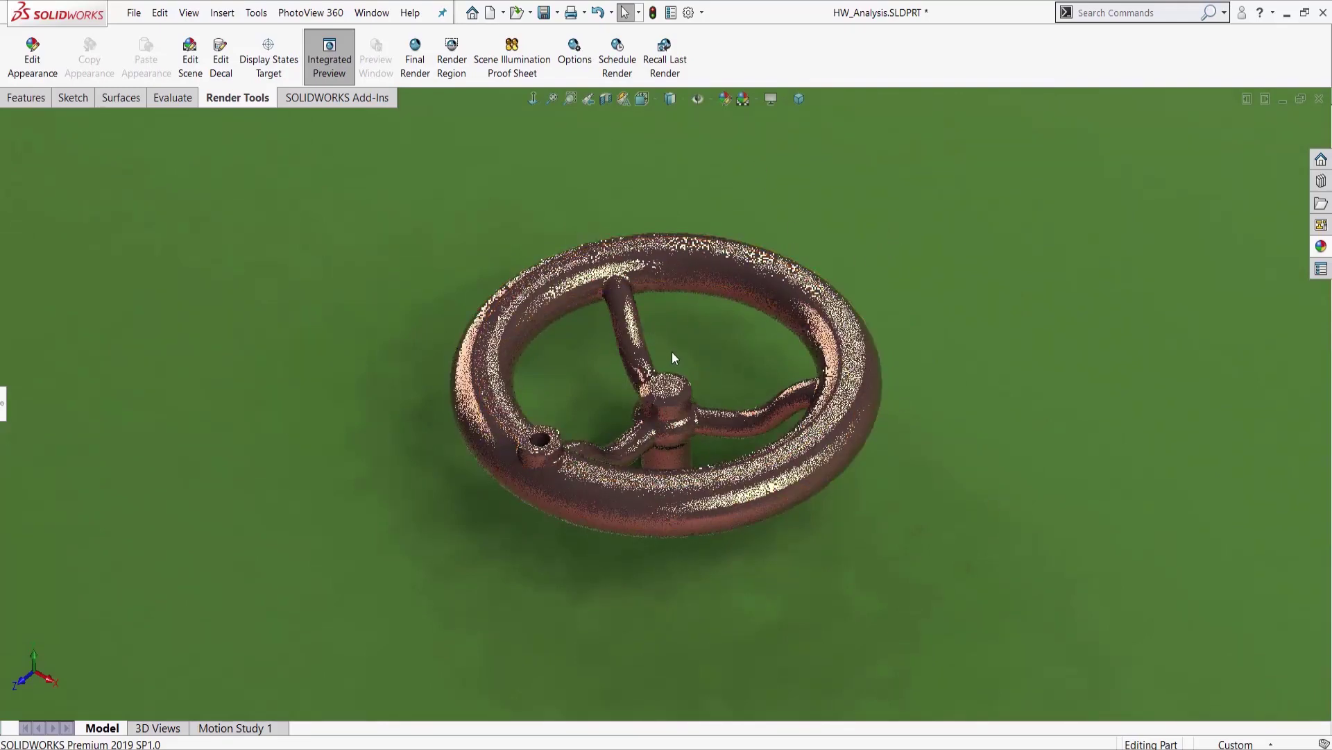
pyautogui.scroll(-3, 671, 352)
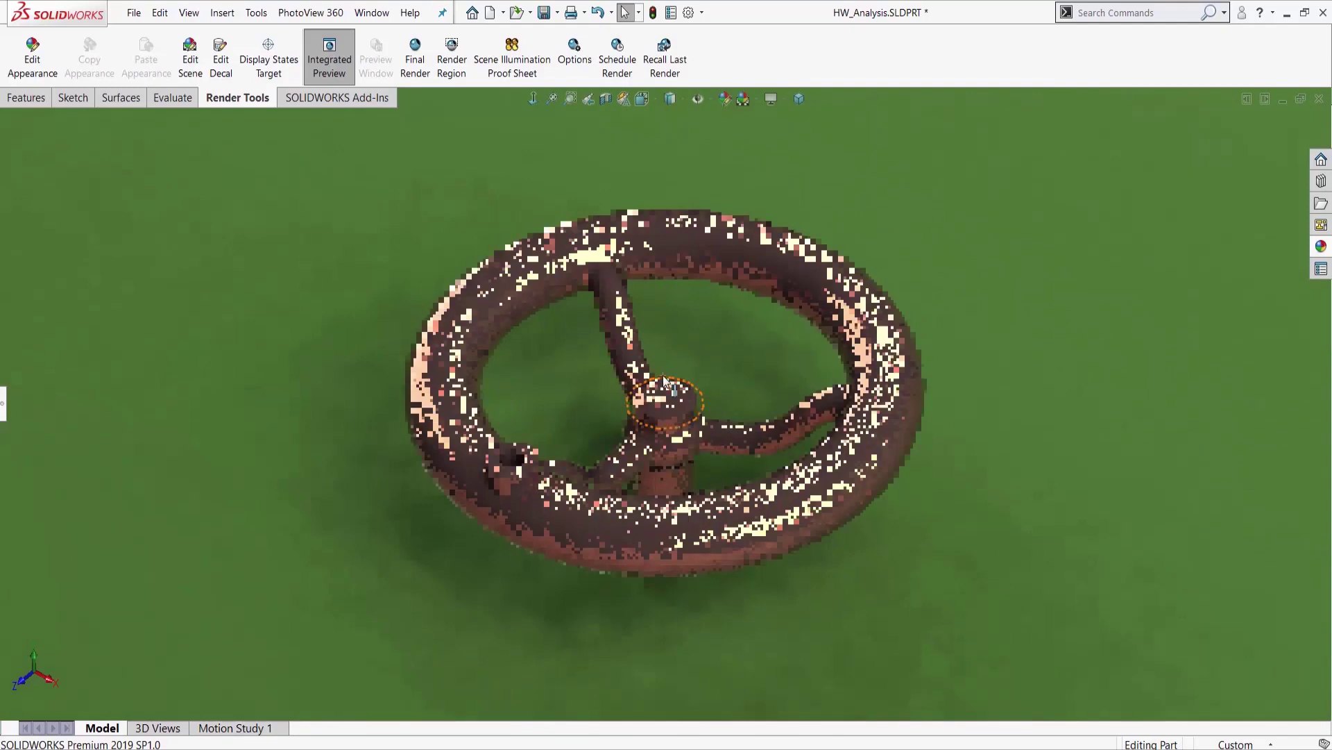
pyautogui.scroll(-1, 661, 356)
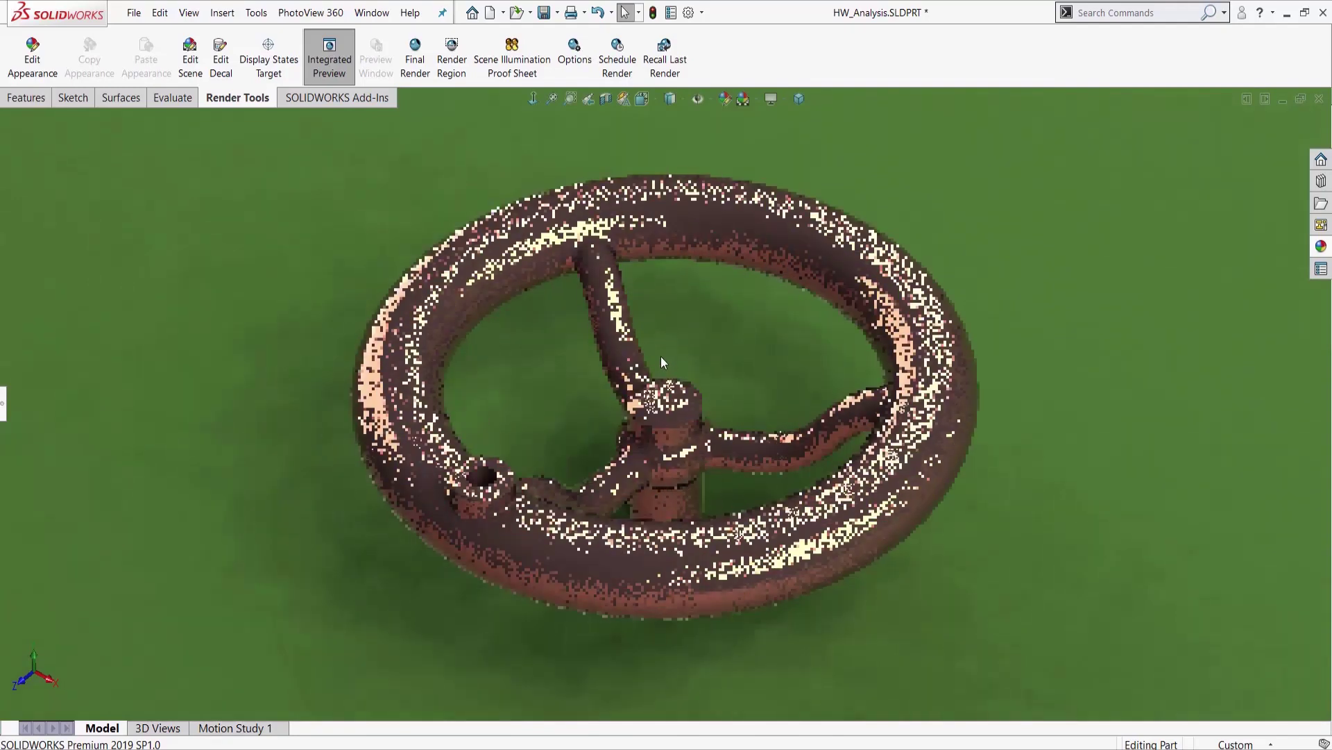
pyautogui.scroll(-2, 661, 356)
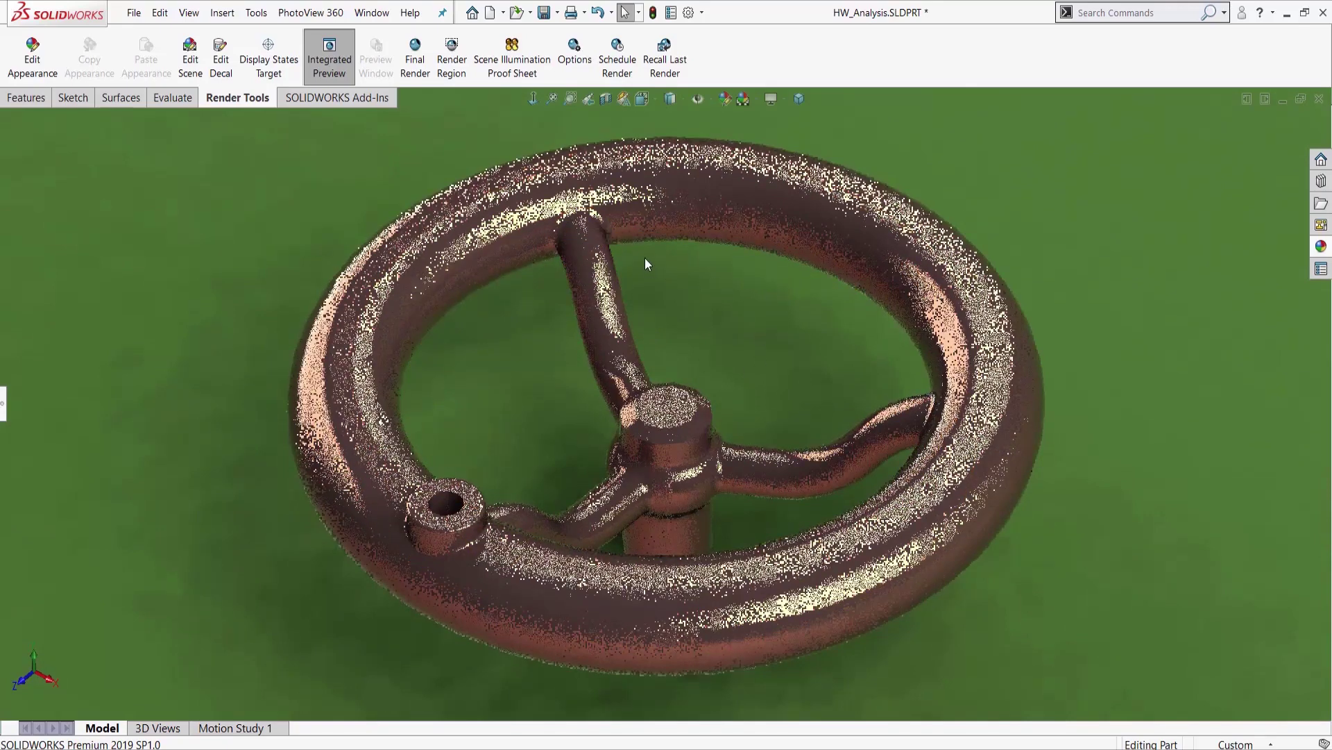
# - Review the PhotoView 360 Options with 1920×1080 JPEG output in a widened panel
pyautogui.click(571, 50)
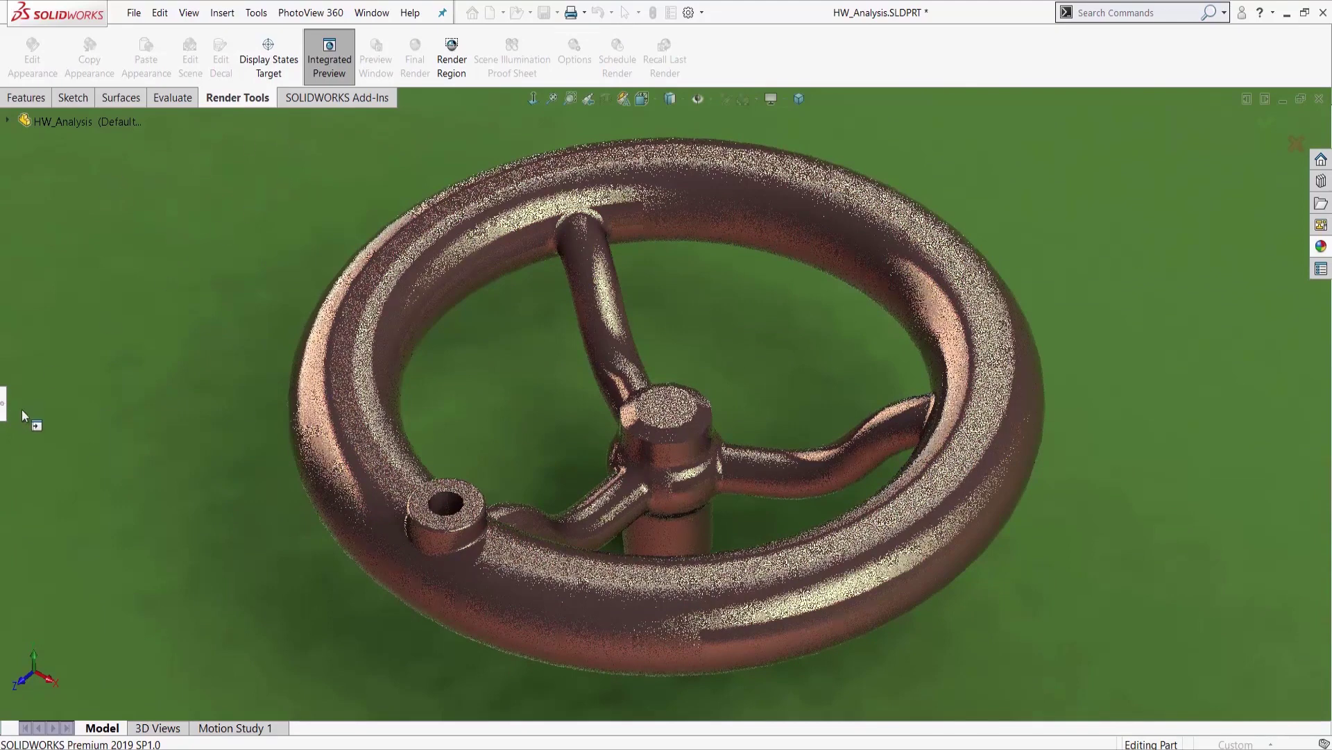
pyautogui.click(4, 404)
pyautogui.moveTo(202, 398); pyautogui.dragTo(220, 399)
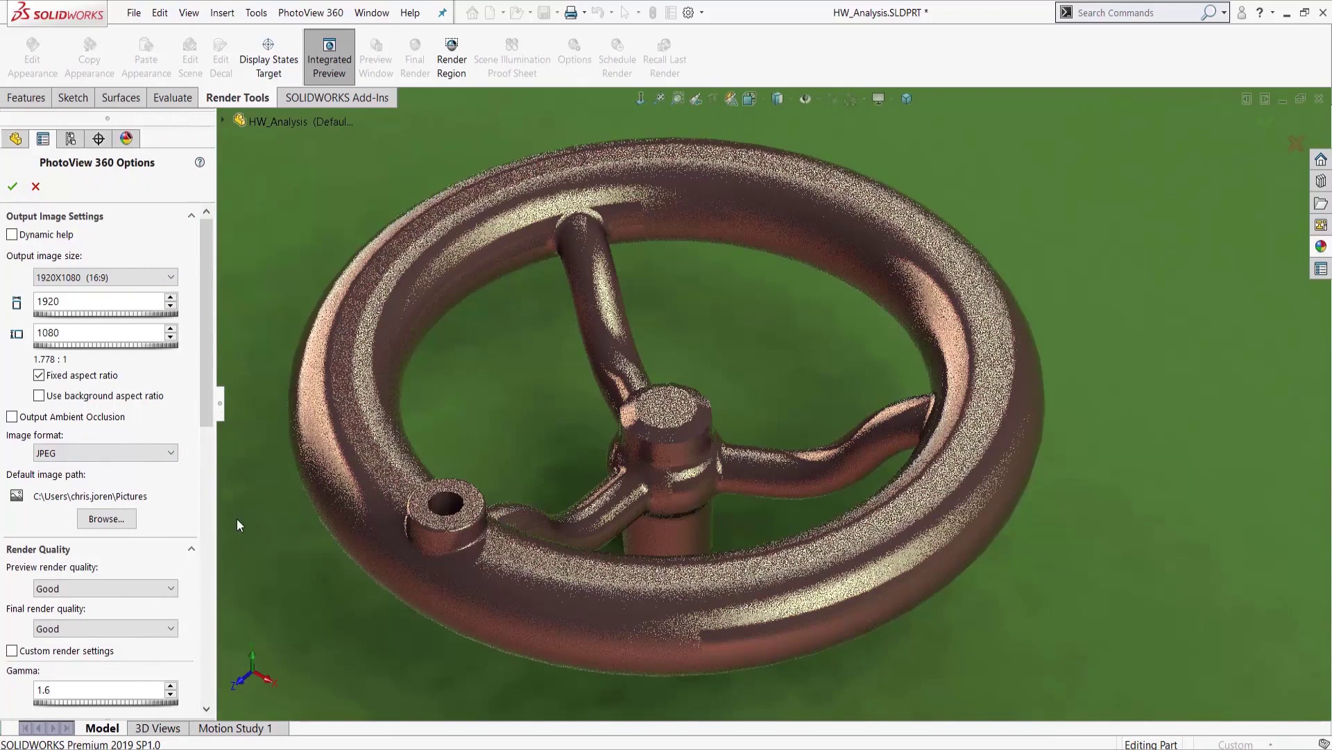
pyautogui.moveTo(221, 408); pyautogui.dragTo(239, 401)
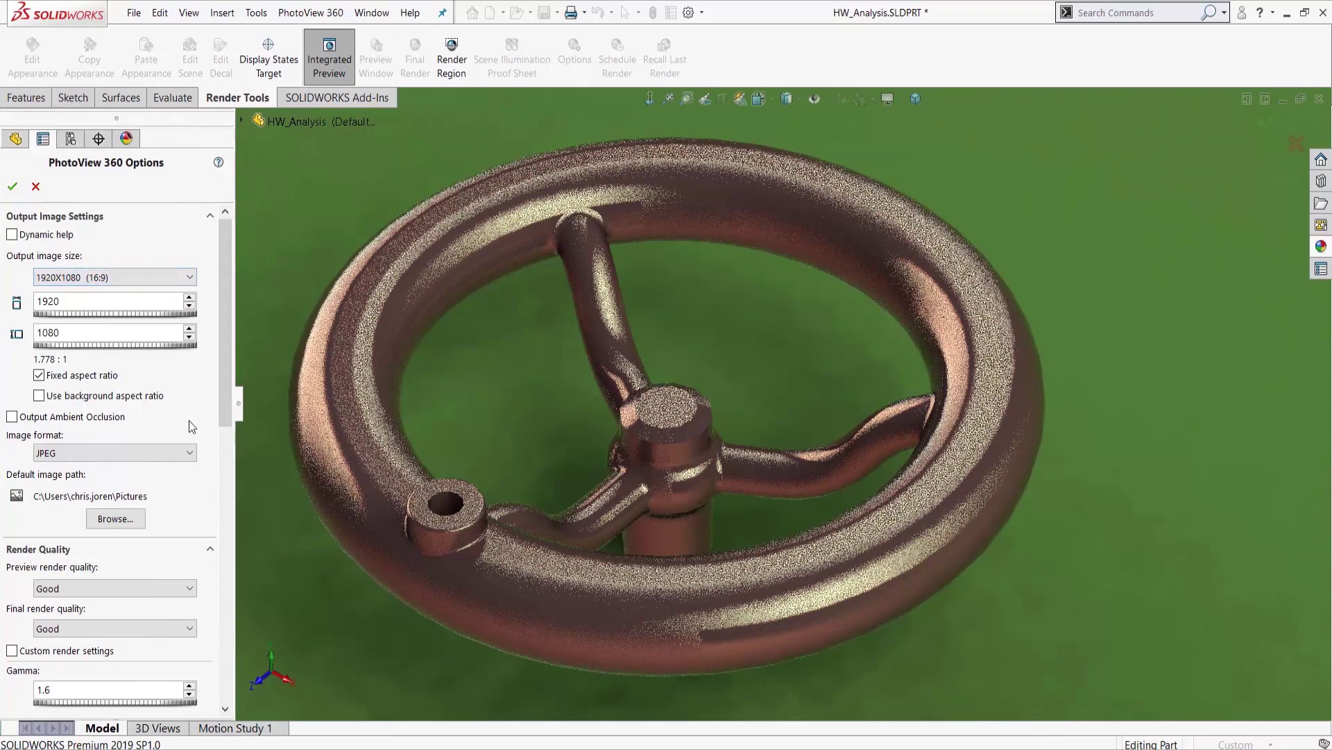
pyautogui.click(238, 406)
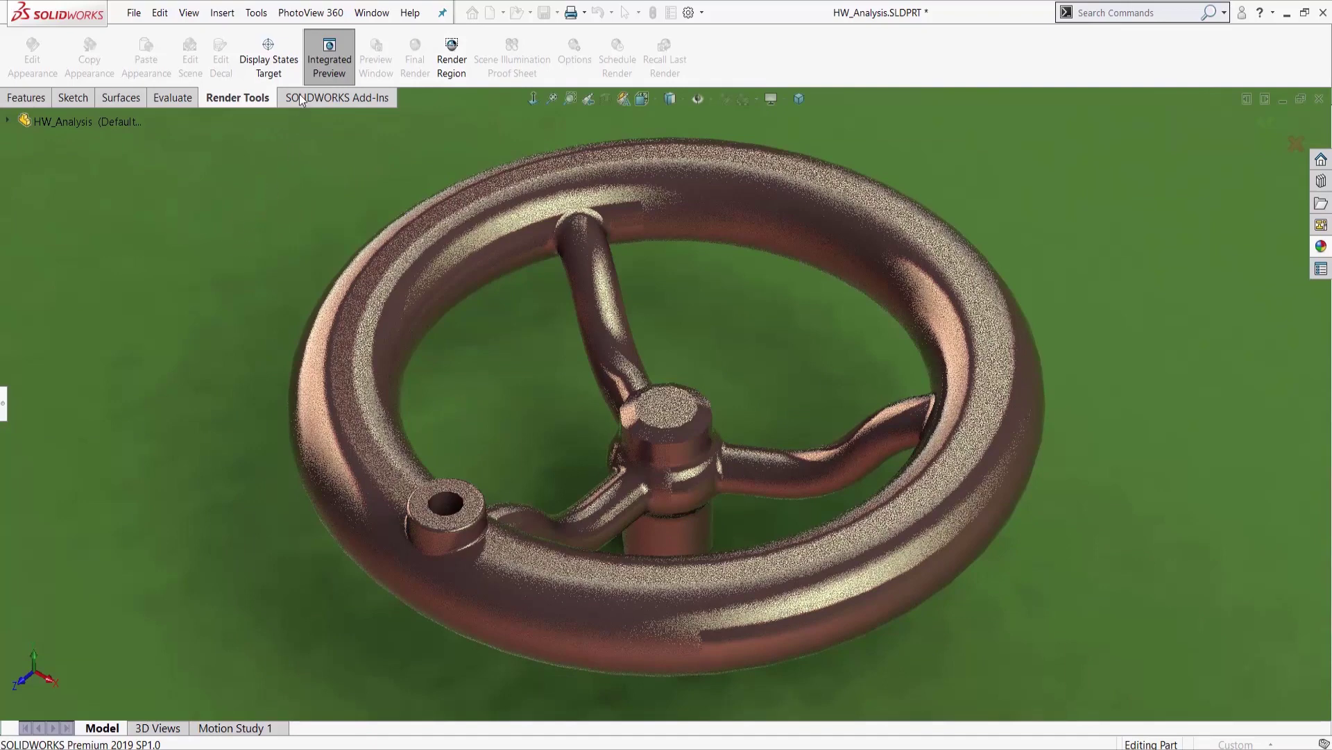
# - Turn off Integrated Preview, accept the render options, and collapse the side panel
pyautogui.click(340, 84)
pyautogui.click(4, 406)
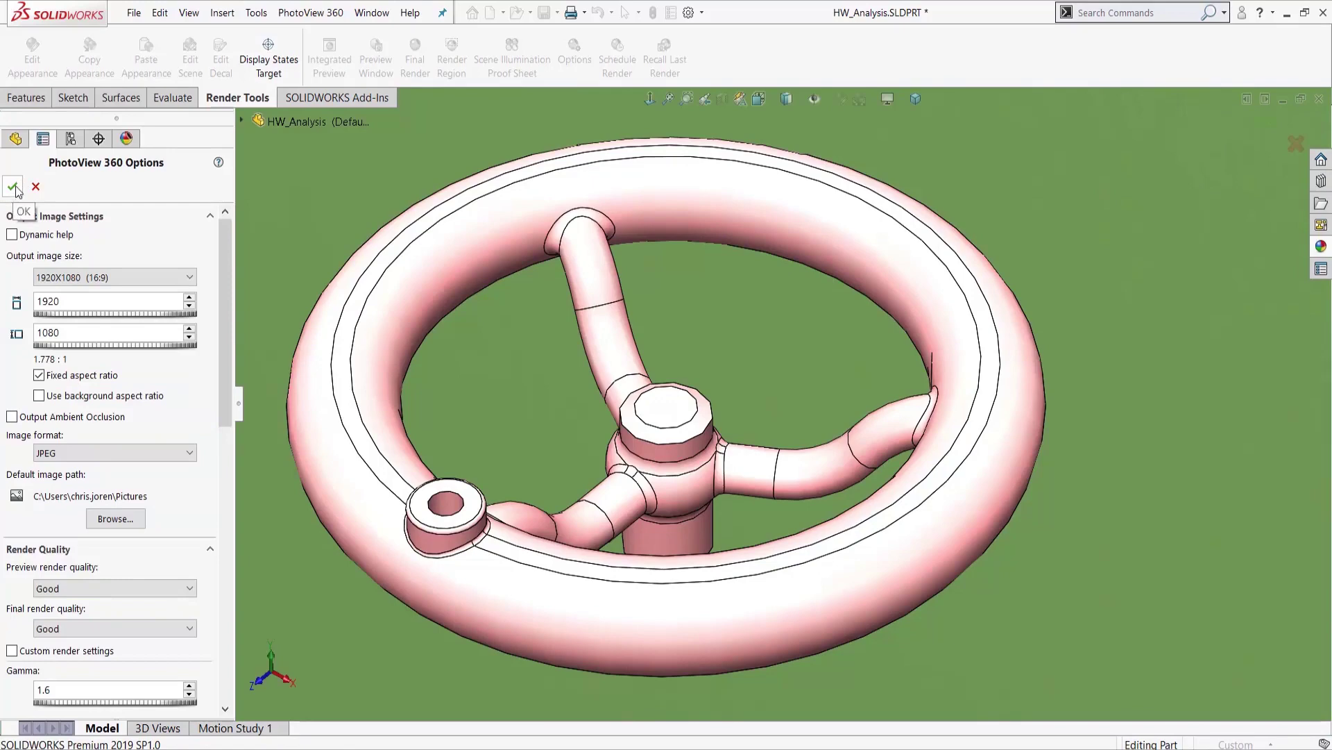
pyautogui.click(12, 187)
pyautogui.click(239, 411)
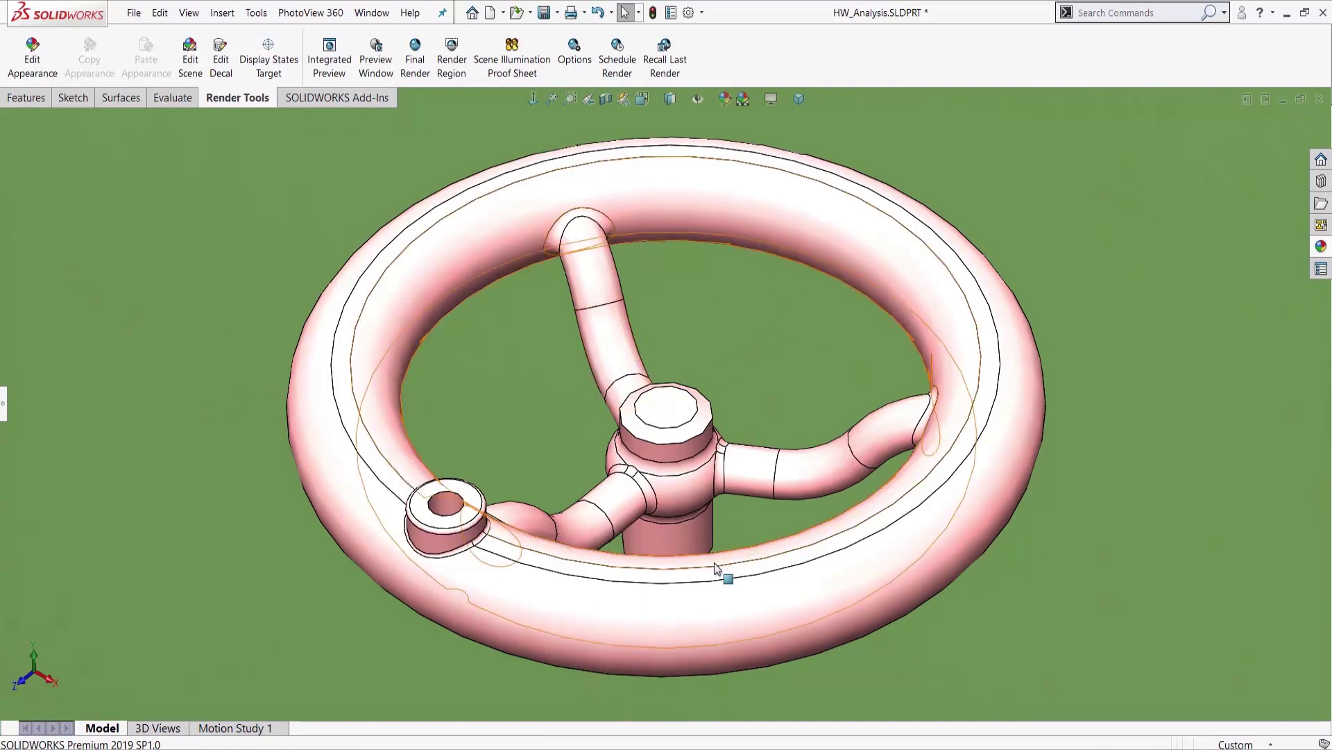
pyautogui.click(676, 532)
pyautogui.moveTo(1118, 535)
pyautogui.mouseDown(button='middle')
pyautogui.moveTo(1127, 526)
pyautogui.moveTo(1094, 527)
pyautogui.moveTo(1093, 463)
pyautogui.moveTo(1055, 527)
pyautogui.moveTo(1047, 434)
pyautogui.moveTo(942, 512)
pyautogui.moveTo(819, 553)
pyautogui.moveTo(936, 452)
pyautogui.moveTo(1100, 461)
pyautogui.moveTo(1106, 511)
pyautogui.mouseUp(button='middle')
pyautogui.press('Escape')
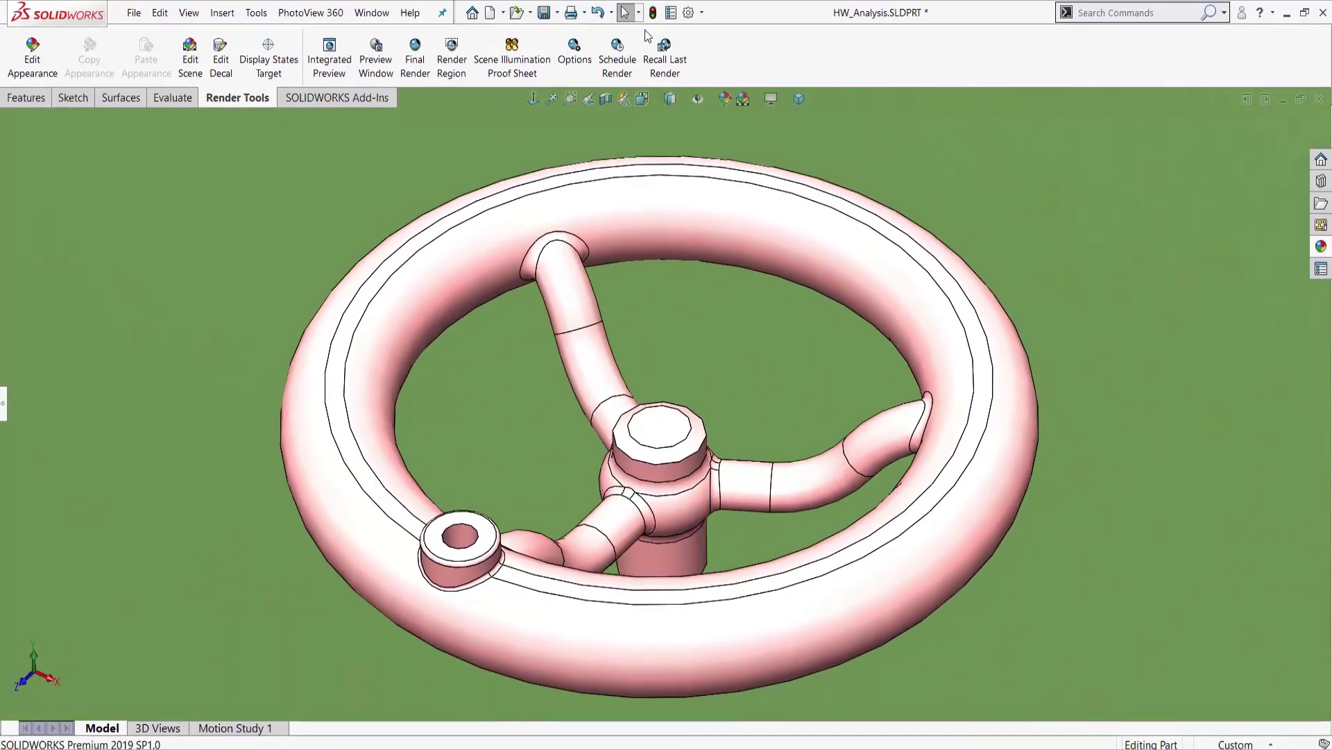
pyautogui.click(415, 55)
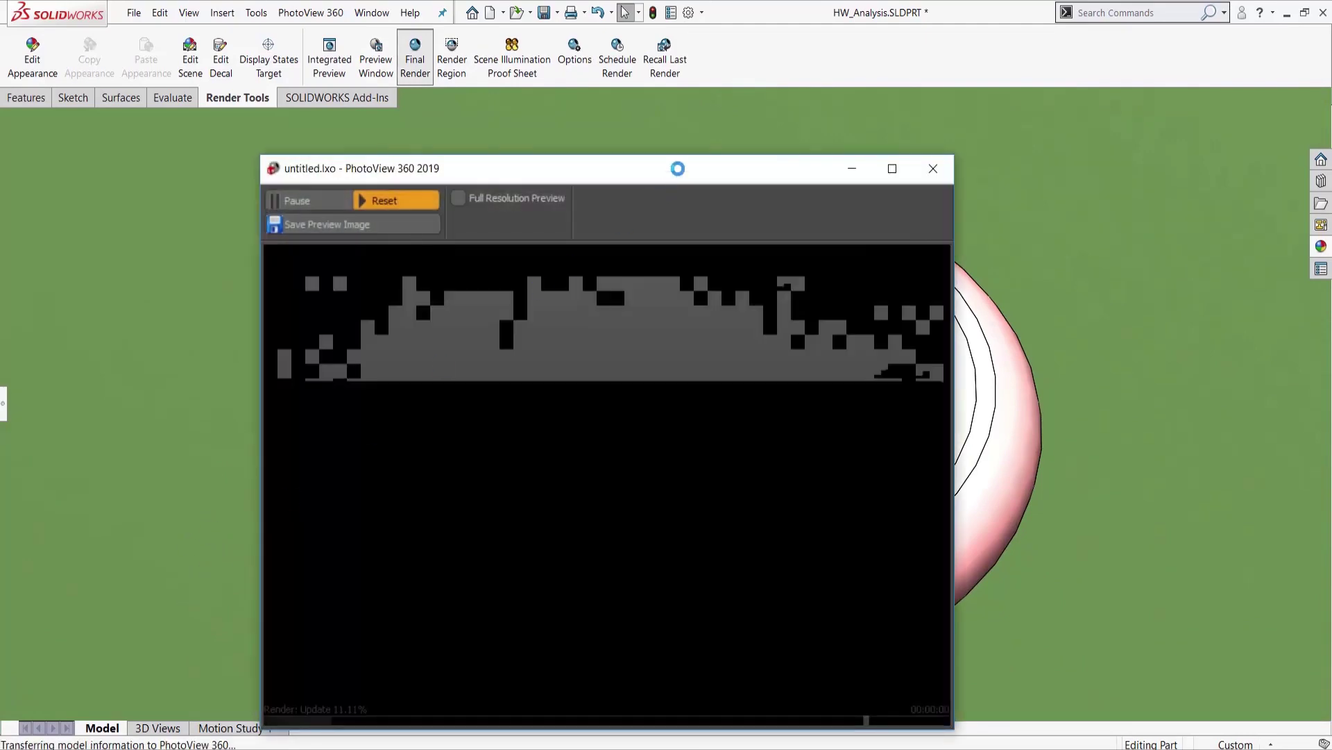
# - Move the final render window aside while the 1920×1080 render completes
pyautogui.moveTo(677, 169); pyautogui.dragTo(692, 109)
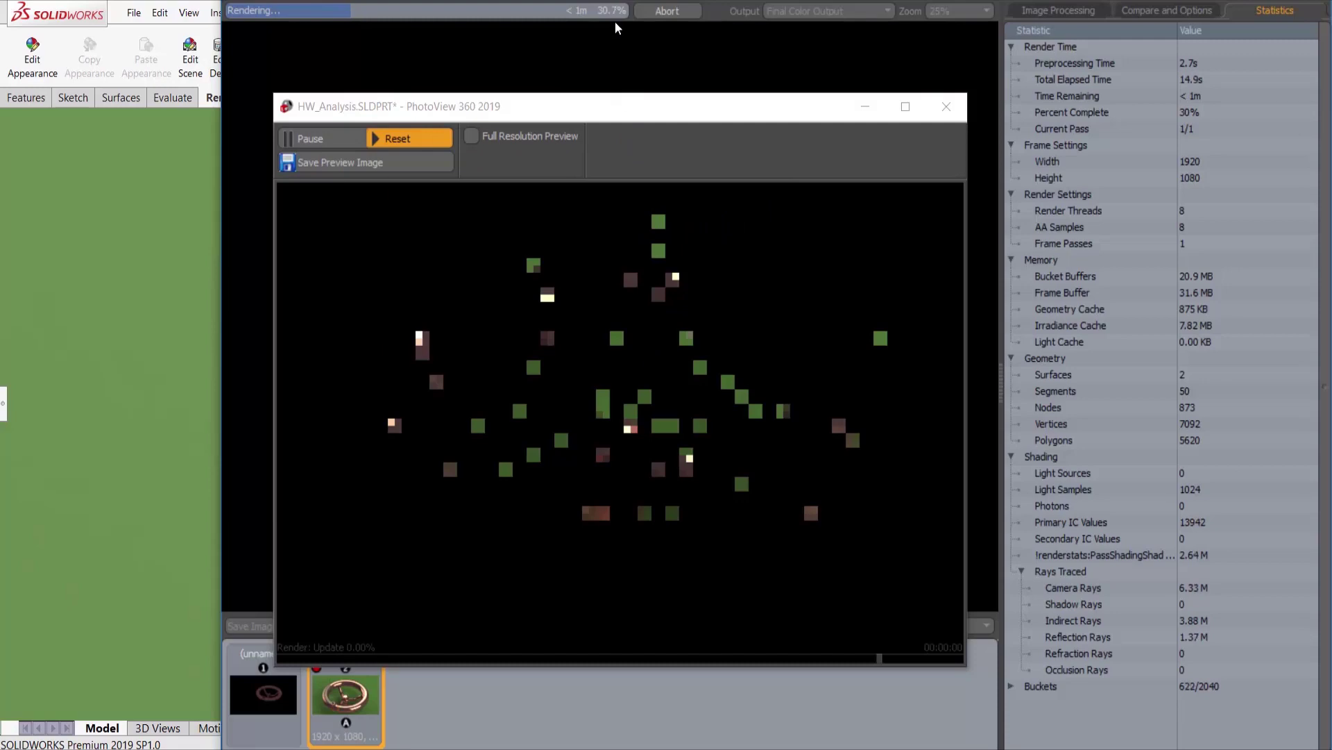
pyautogui.moveTo(617, 21); pyautogui.dragTo(358, 24)
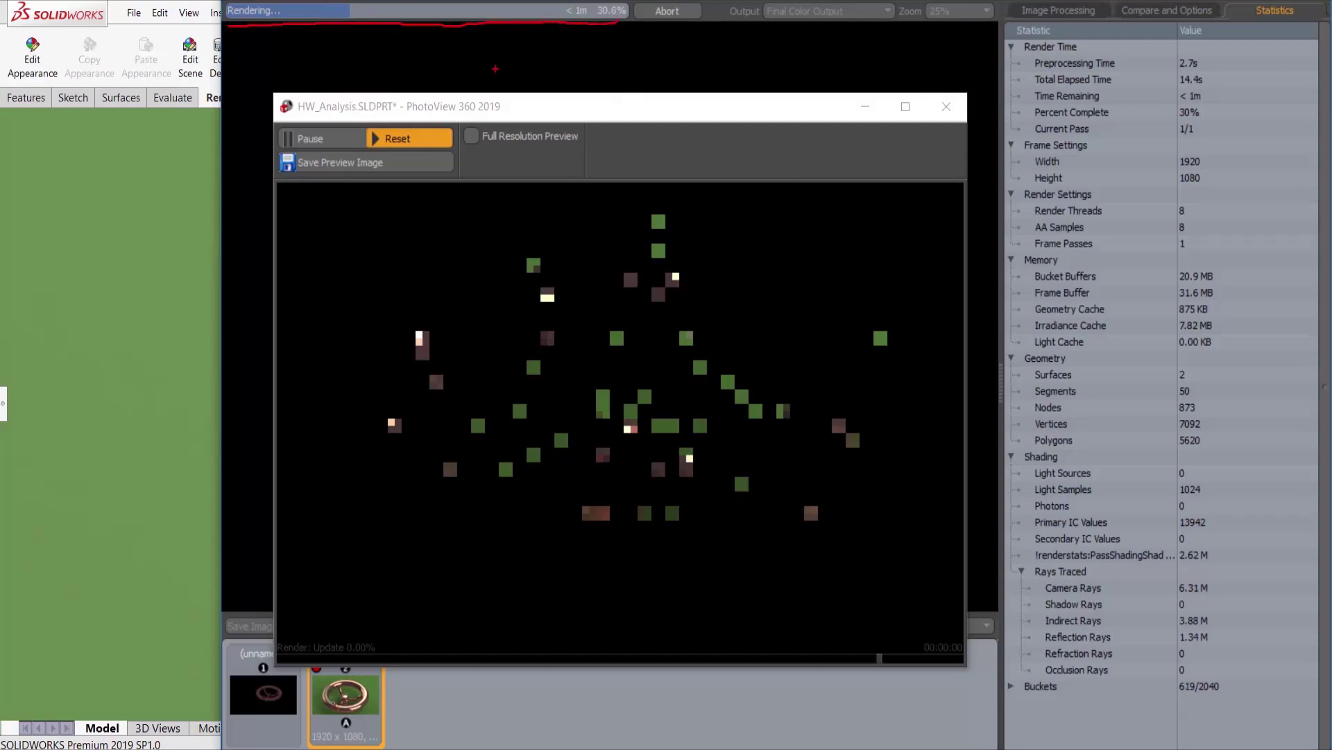
pyautogui.press('Escape')
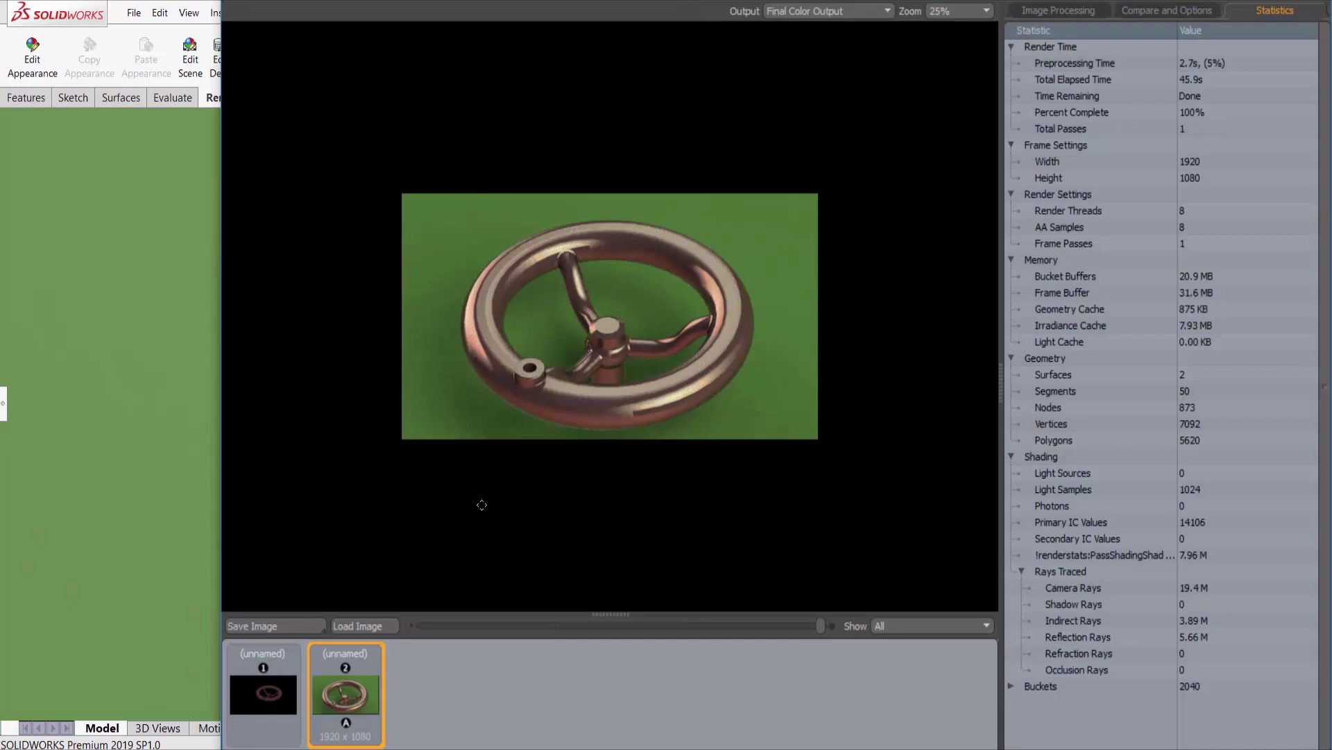
# - Save the render to the Desktop as Untitled.JPG, replacing the old file, and close the preview
pyautogui.click(294, 629)
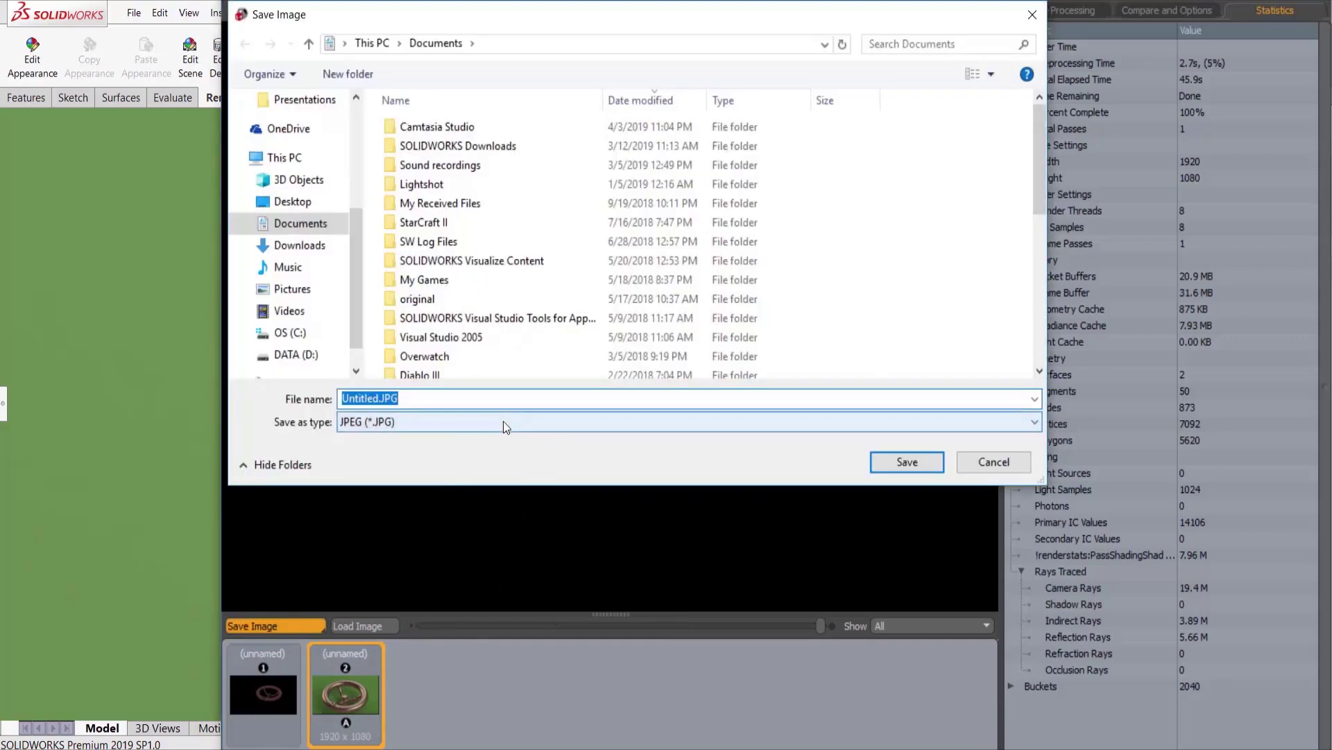
pyautogui.click(292, 201)
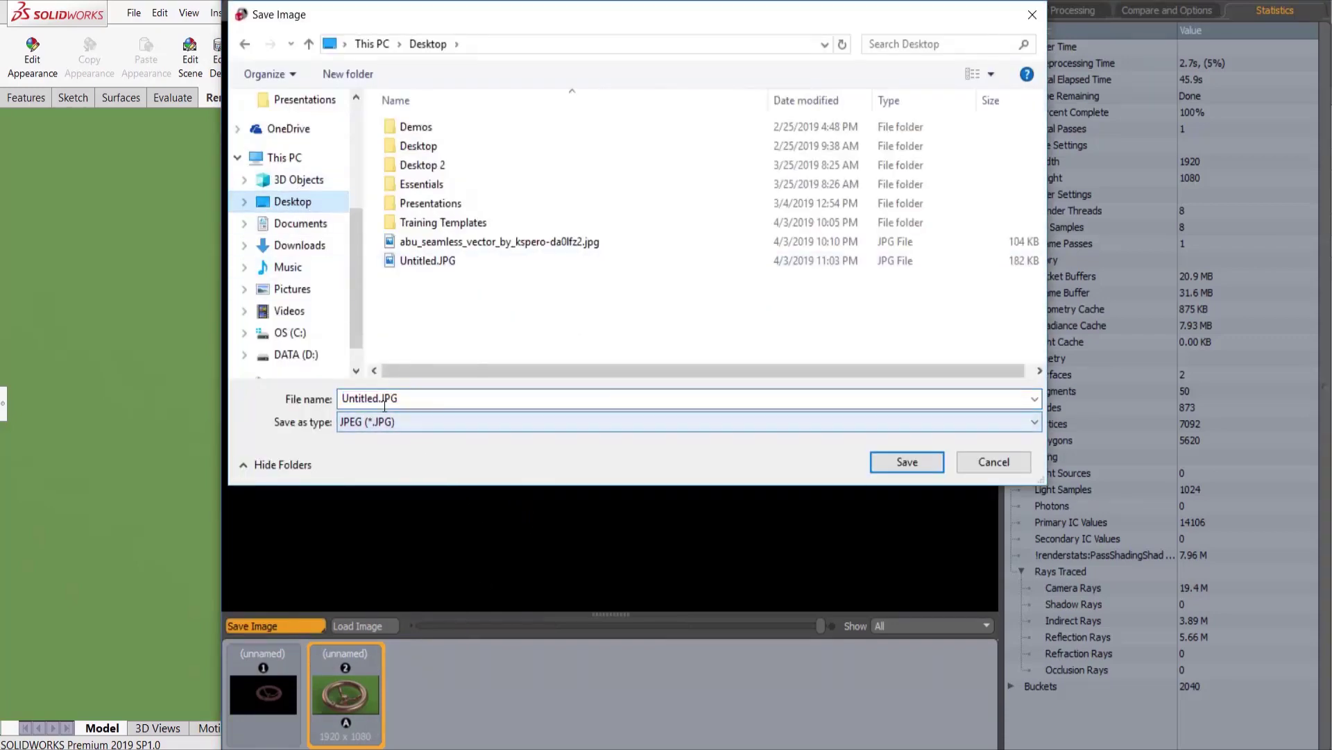
pyautogui.click(907, 461)
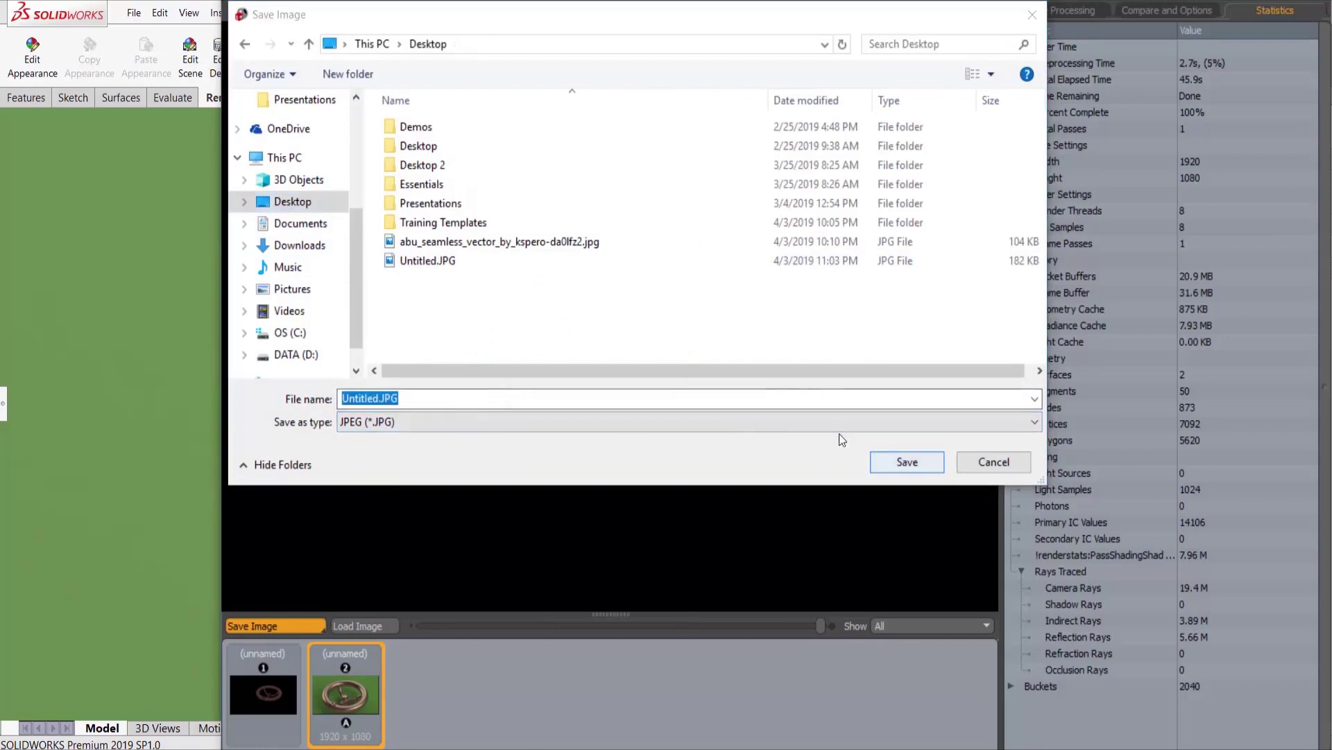
pyautogui.click(729, 392)
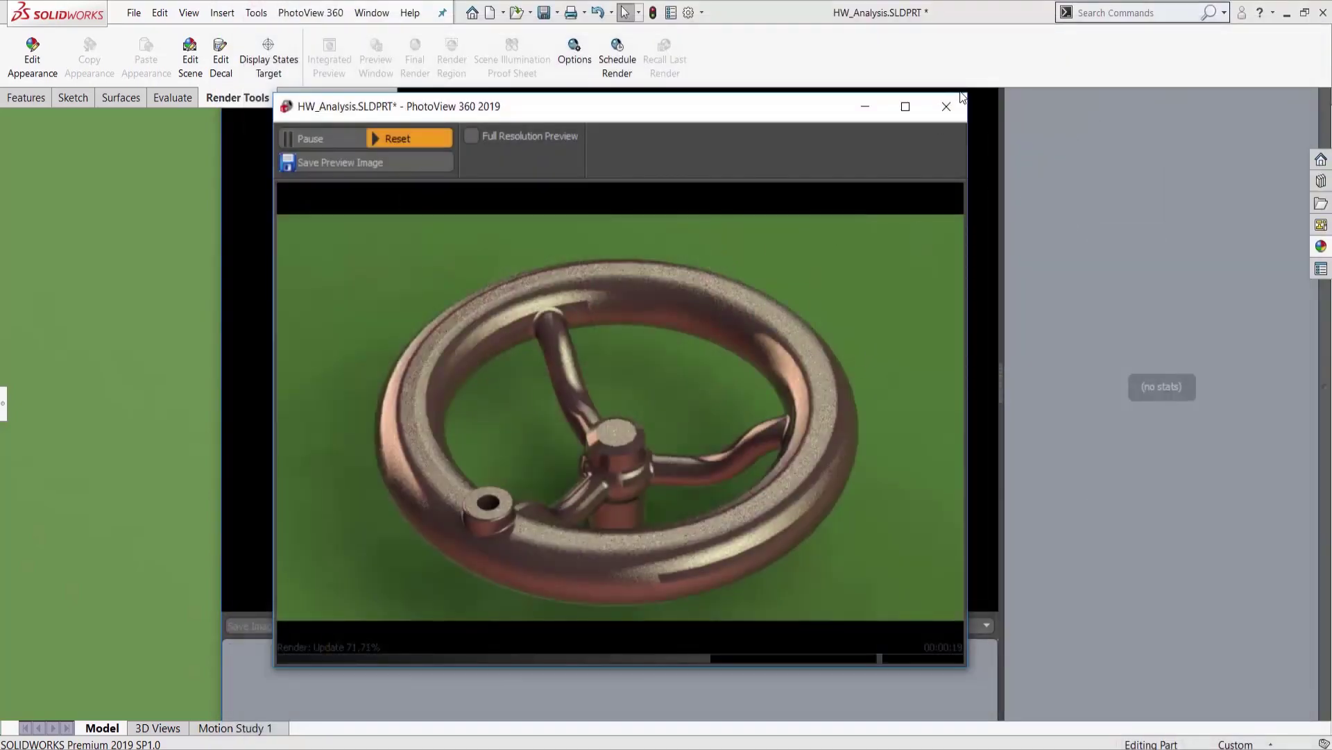
pyautogui.click(948, 105)
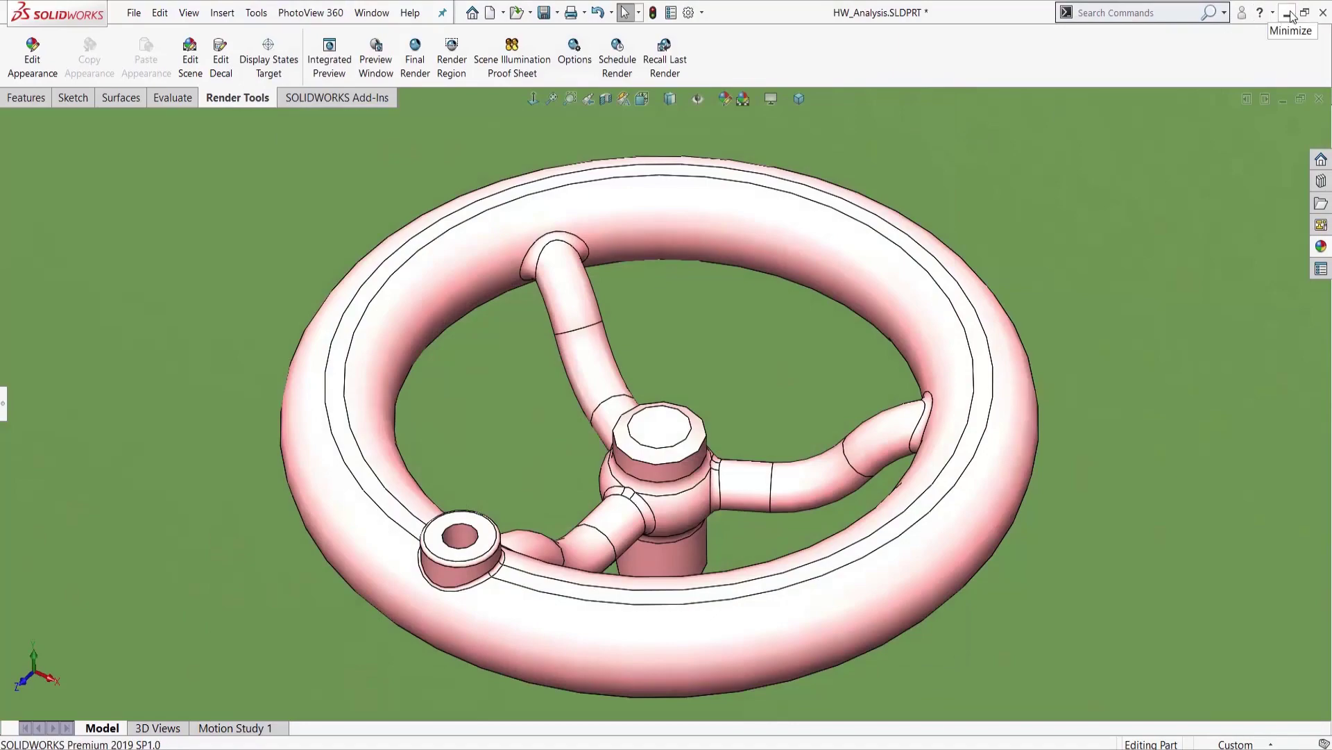
pyautogui.hotkey('alt', 'Tab')
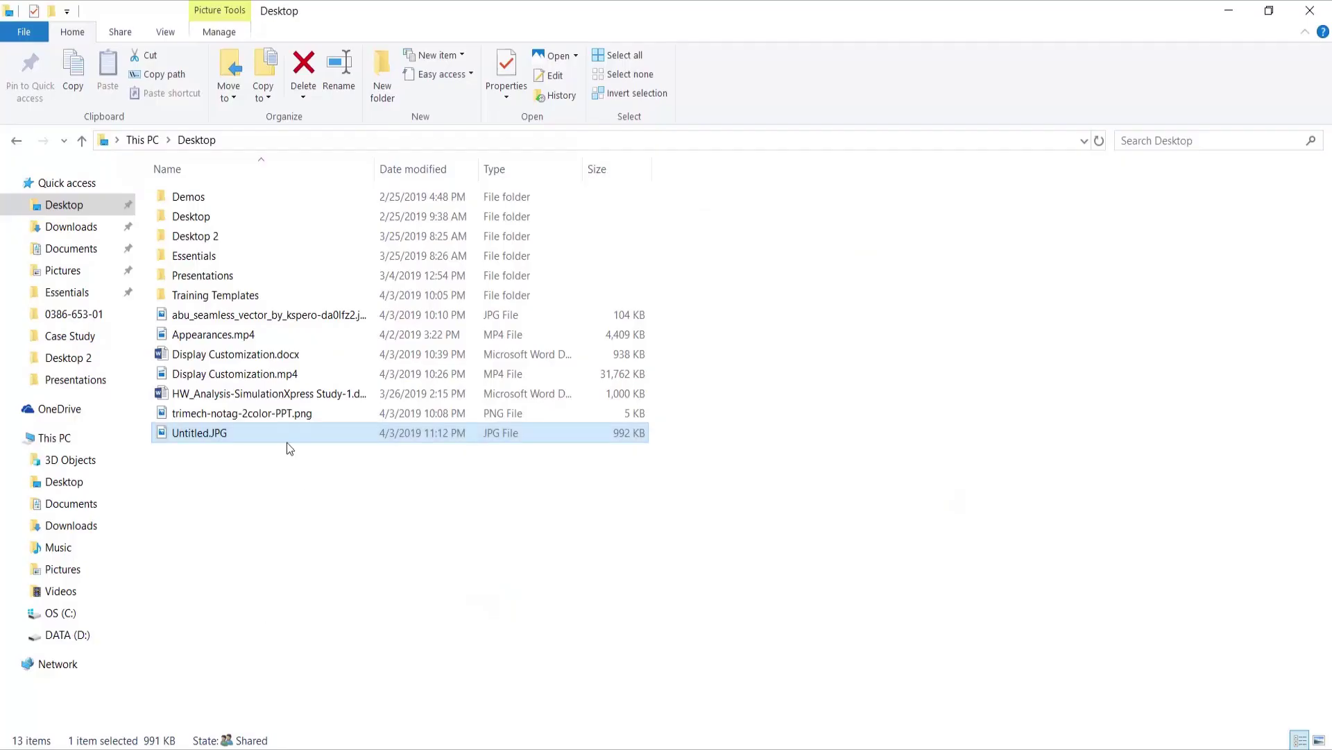